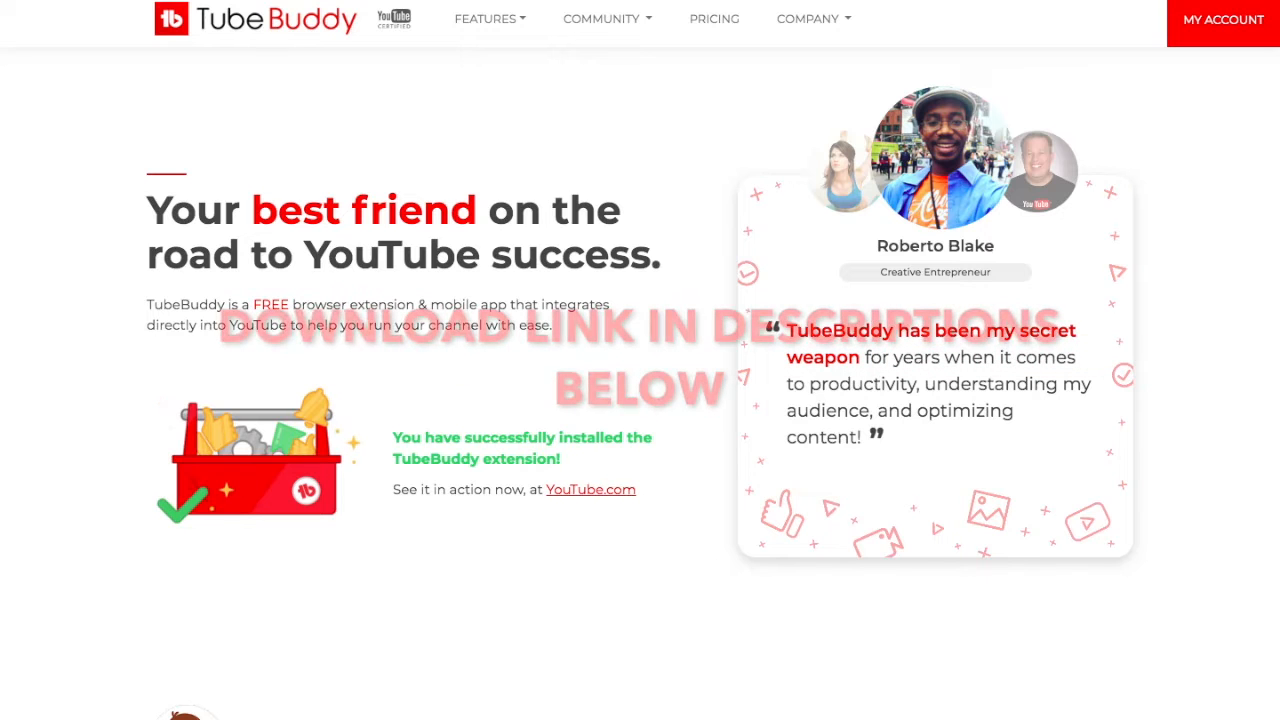
# - Read through the TubeBuddy landing page's introduction and feature sections, highlighting headings and descriptions
pyautogui.moveTo(147, 210); pyautogui.dragTo(660, 256)
pyautogui.click(660, 256)
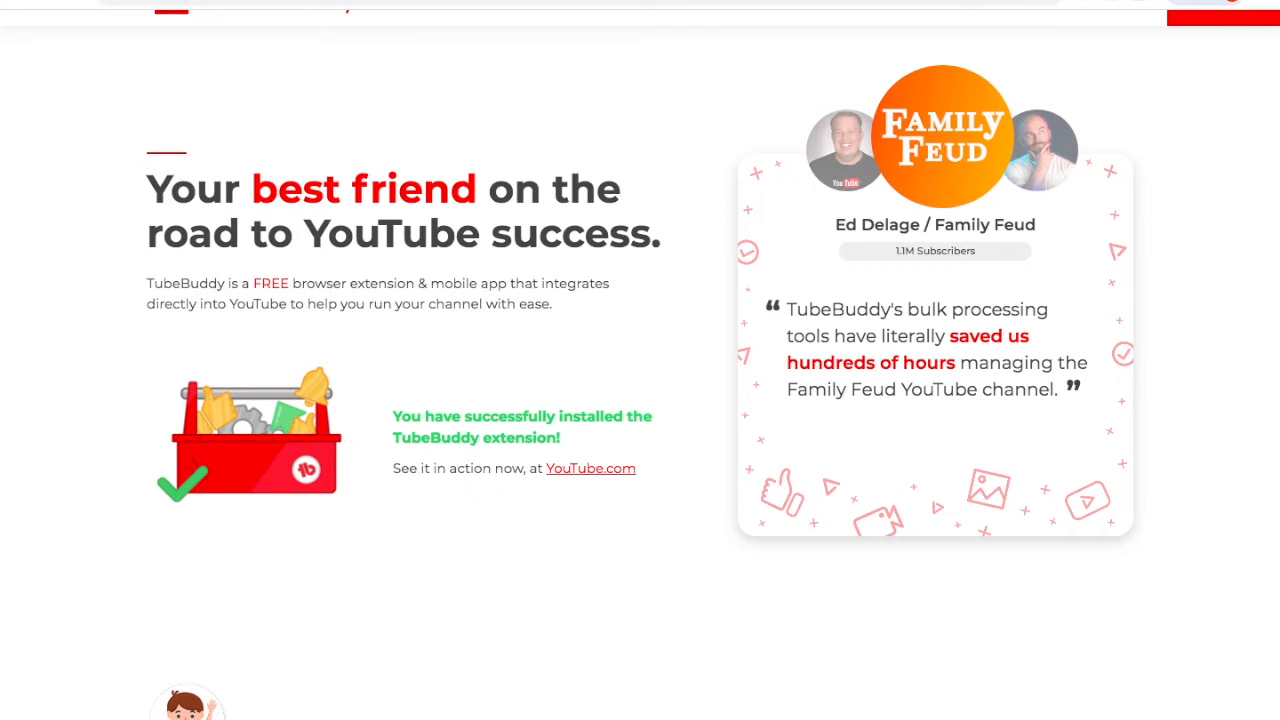
pyautogui.moveTo(180, 284); pyautogui.dragTo(552, 304)
pyautogui.click(560, 340)
pyautogui.scroll(-5, 640, 360)
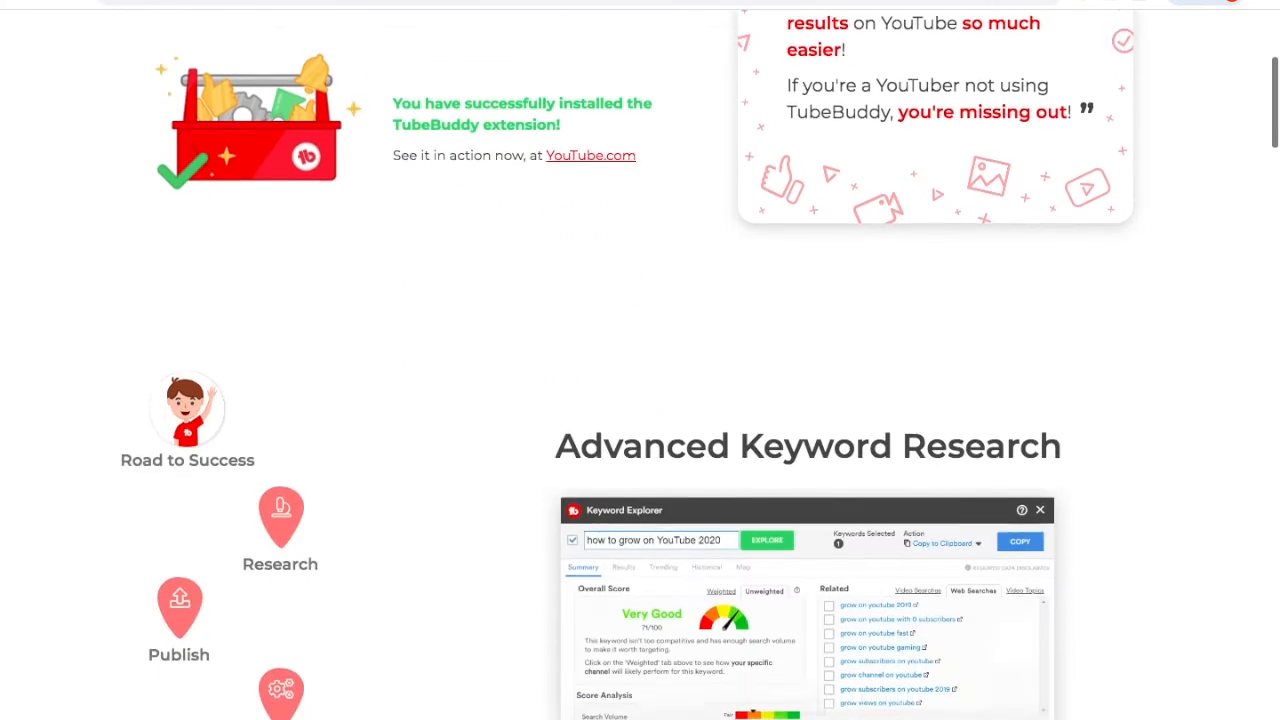
pyautogui.scroll(-1, 640, 360)
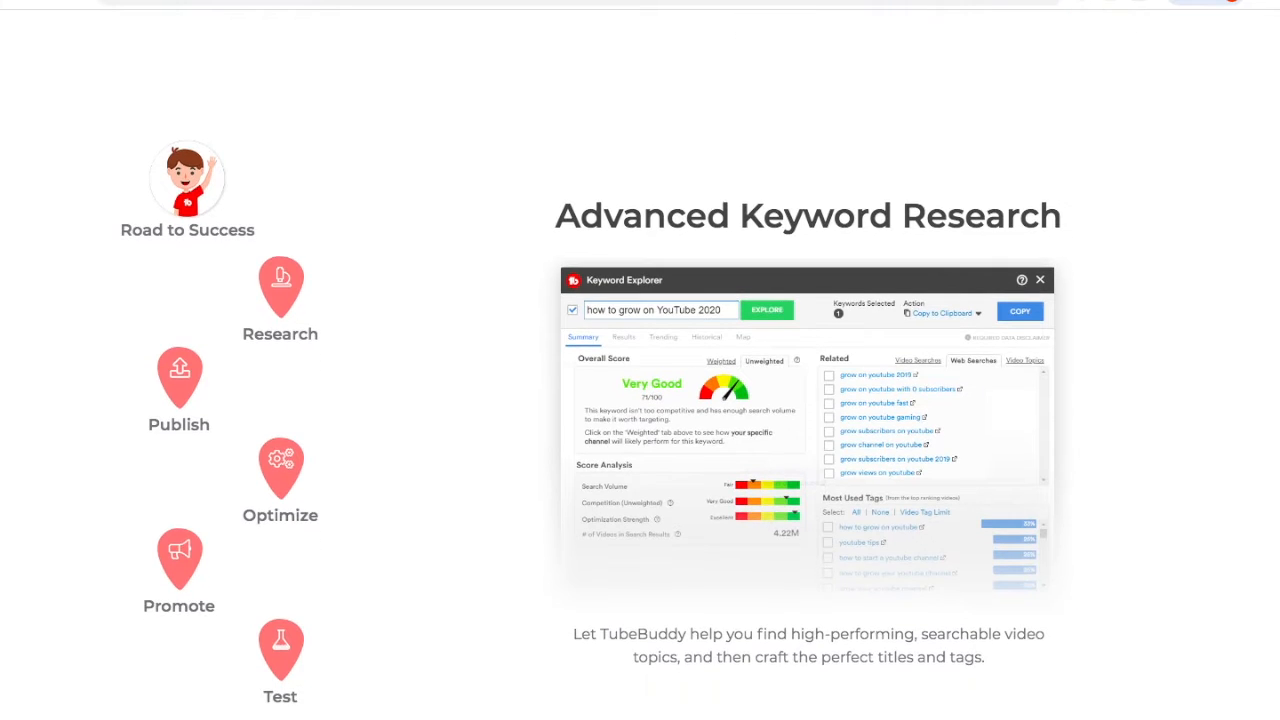
pyautogui.moveTo(556, 215); pyautogui.dragTo(1062, 215)
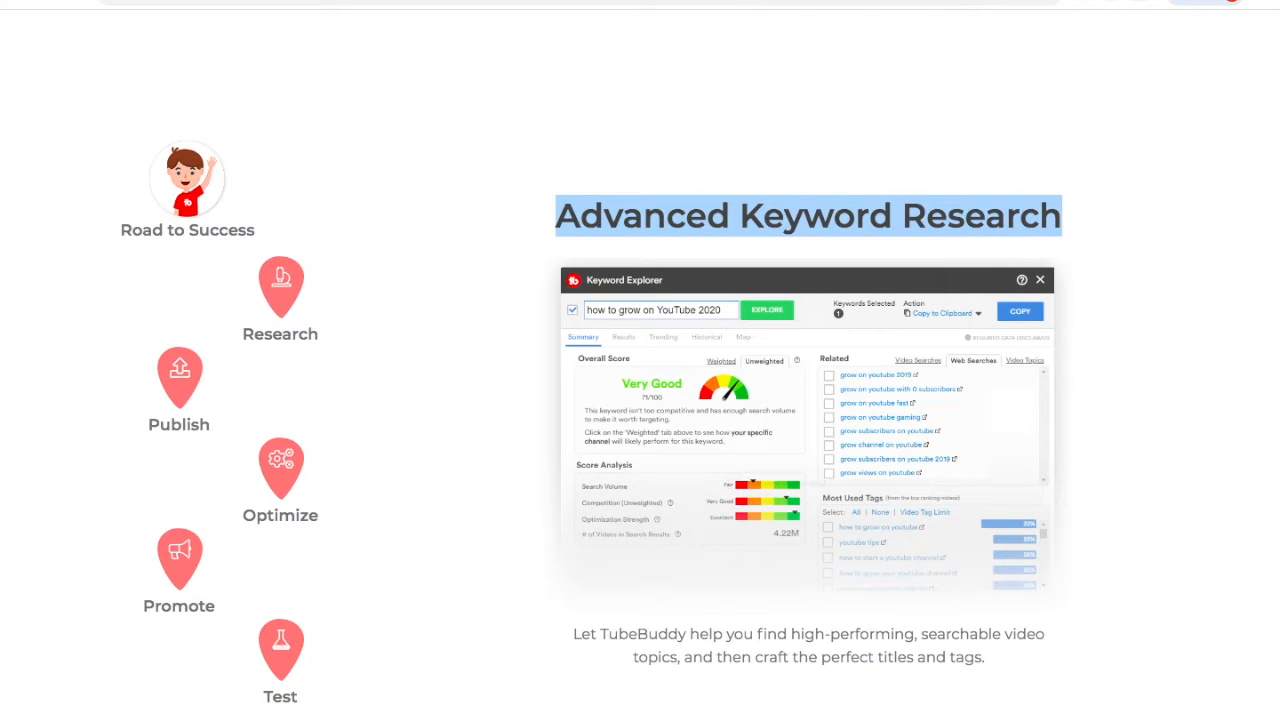
pyautogui.scroll(-3, 700, 400)
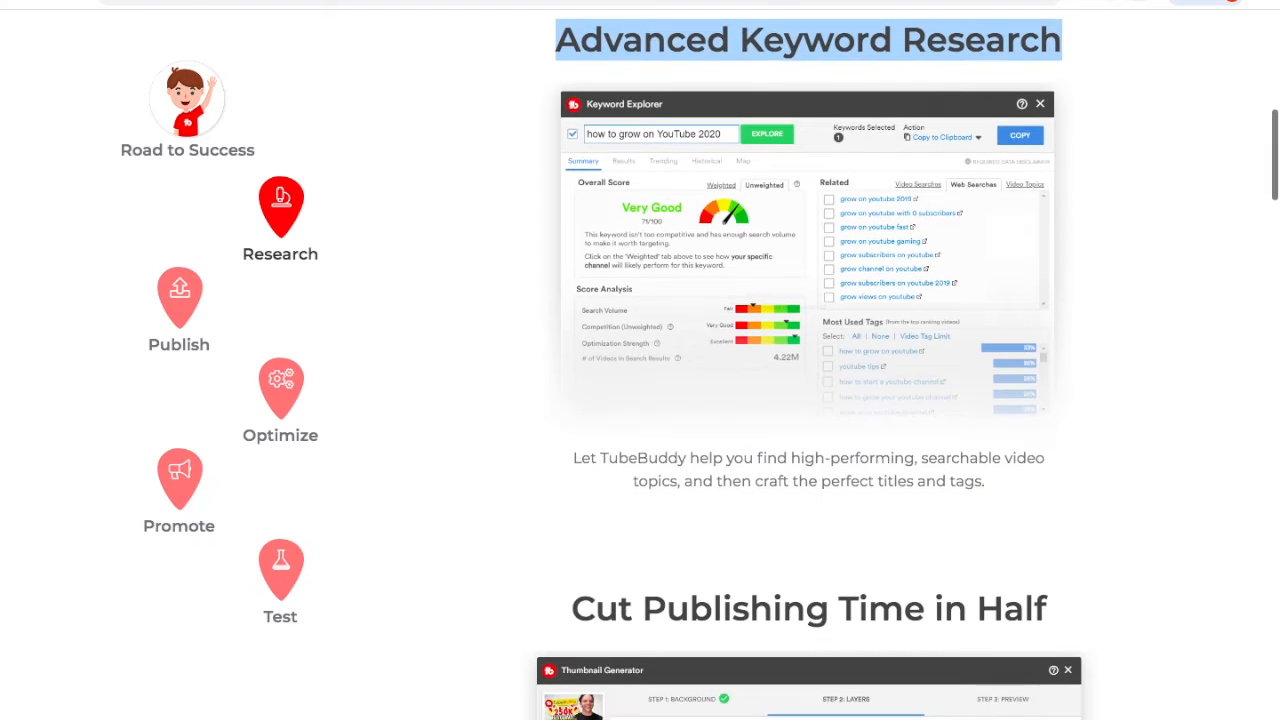
pyautogui.moveTo(757, 458); pyautogui.dragTo(986, 481)
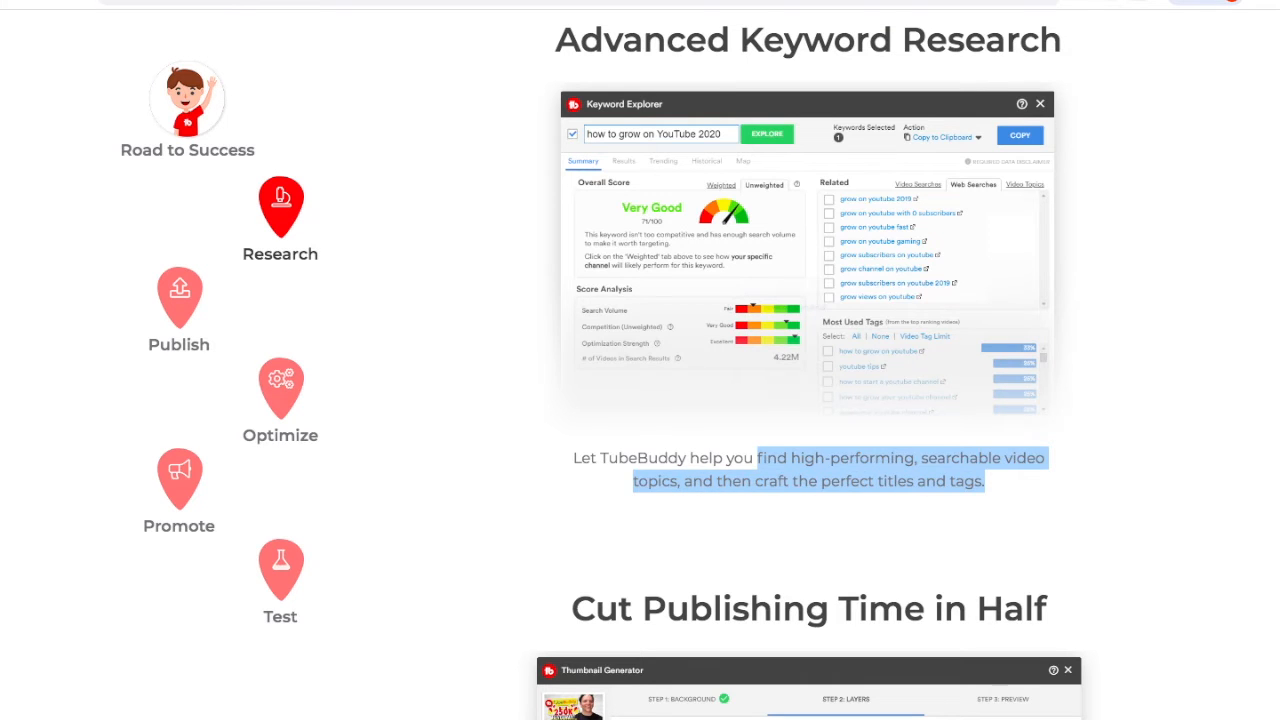
pyautogui.click(986, 481)
pyautogui.scroll(-8, 986, 481)
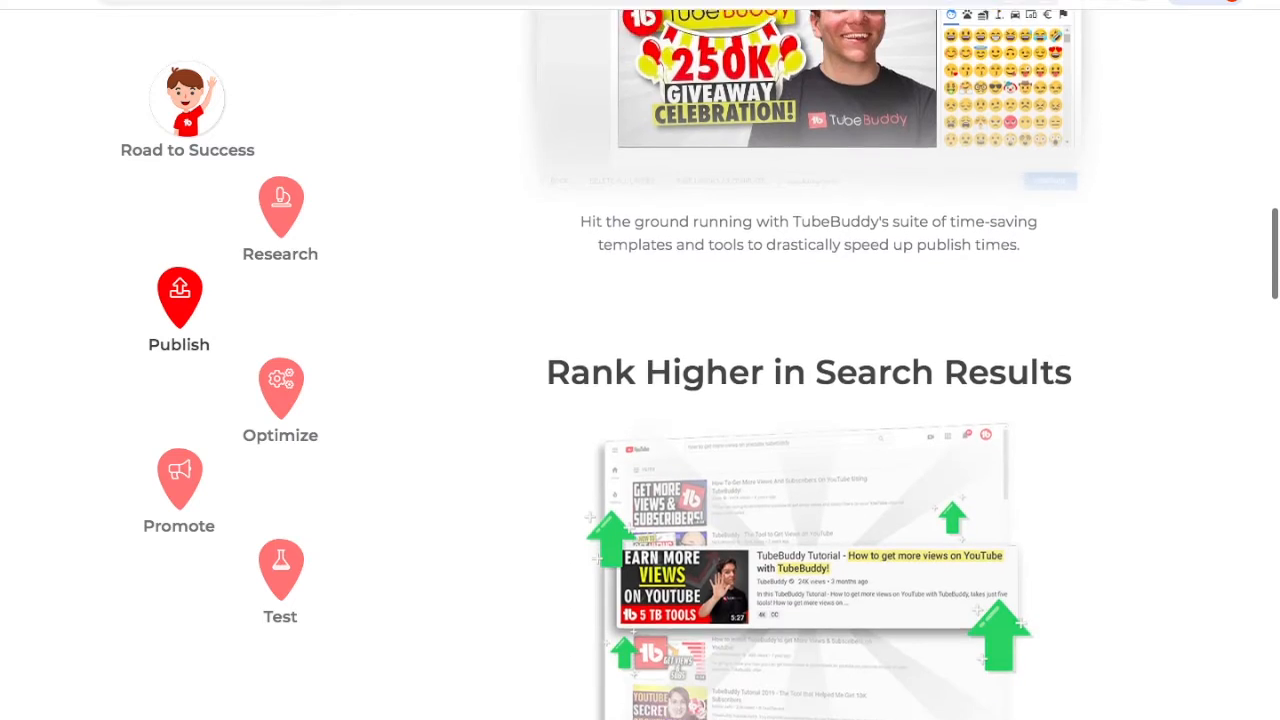
pyautogui.scroll(-1, 905, 364)
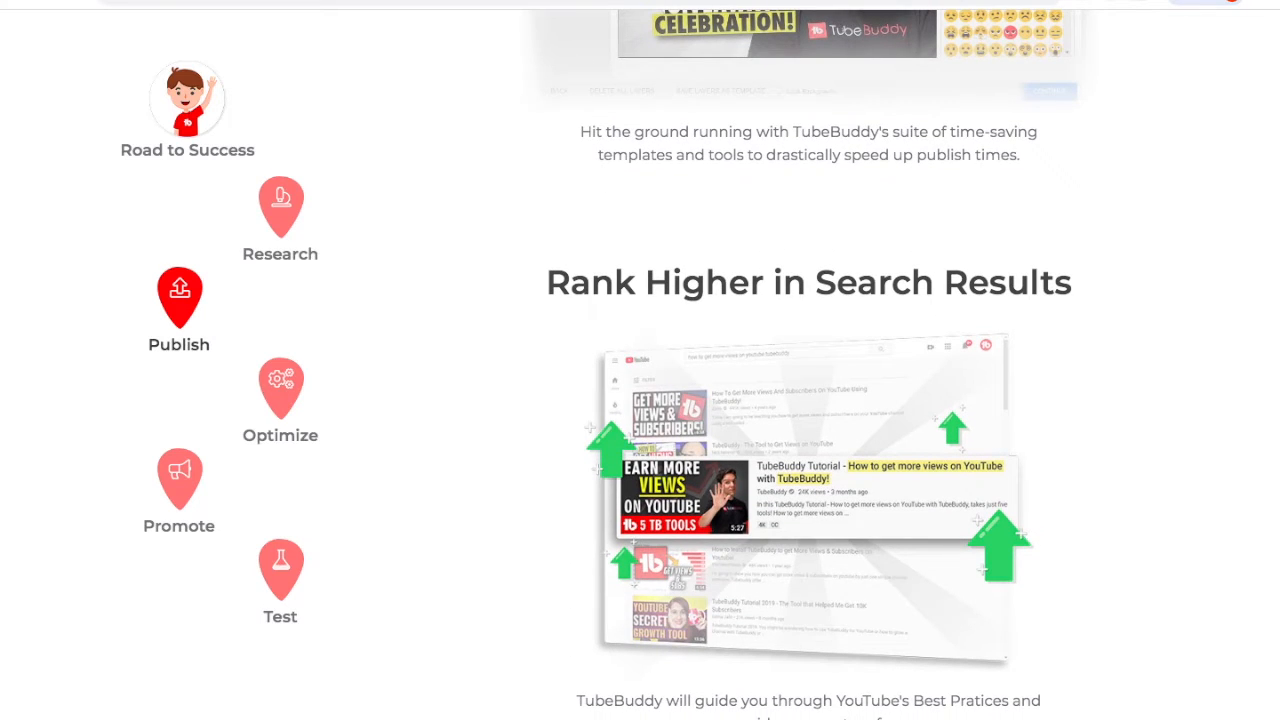
pyautogui.moveTo(645, 282); pyautogui.dragTo(944, 282)
# - Return to the Advanced Keyword Research section and highlight its heading
pyautogui.scroll(5, 810, 400)
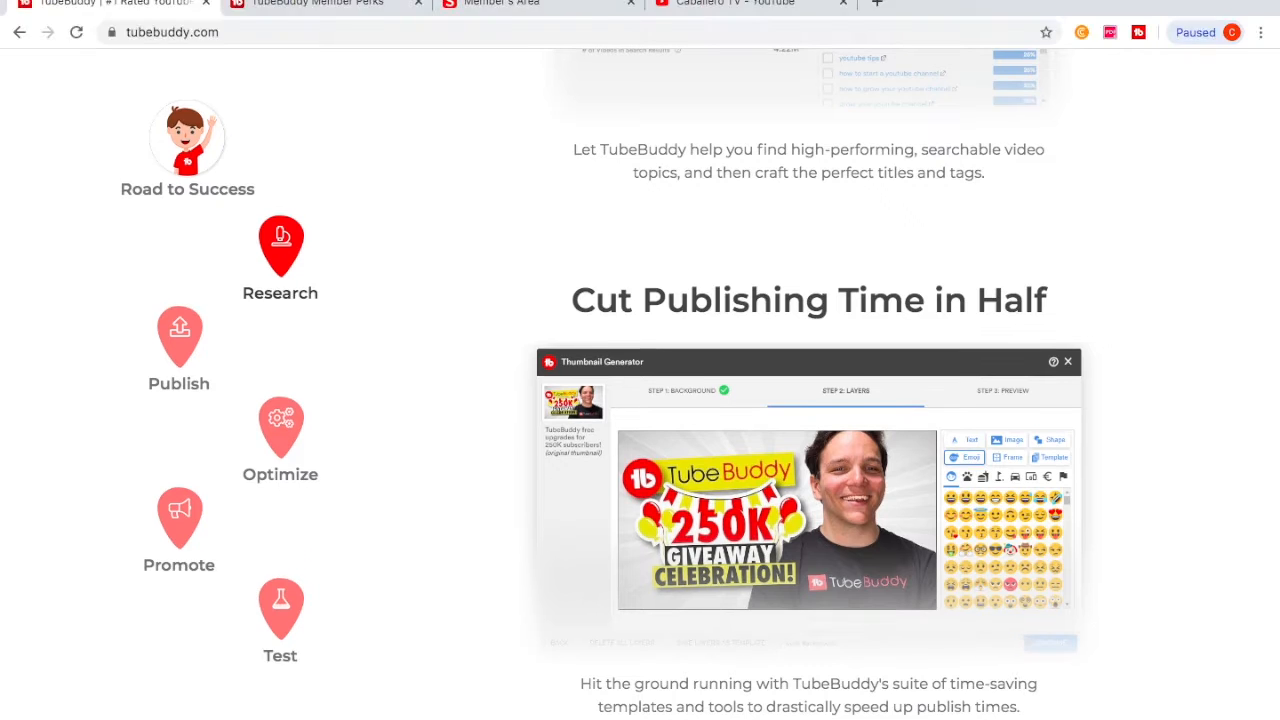
pyautogui.scroll(5, 640, 400)
pyautogui.moveTo(555, 283); pyautogui.dragTo(1062, 283)
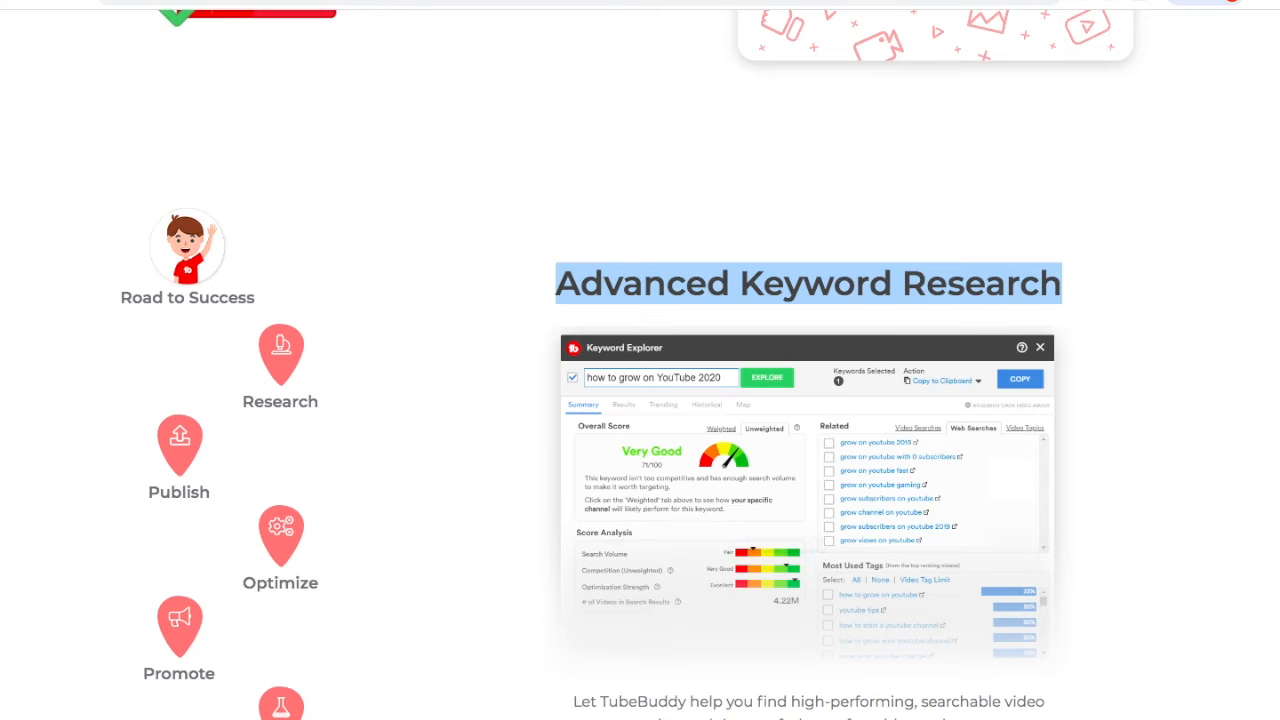
pyautogui.scroll(-3, 640, 400)
pyautogui.scroll(1, 640, 400)
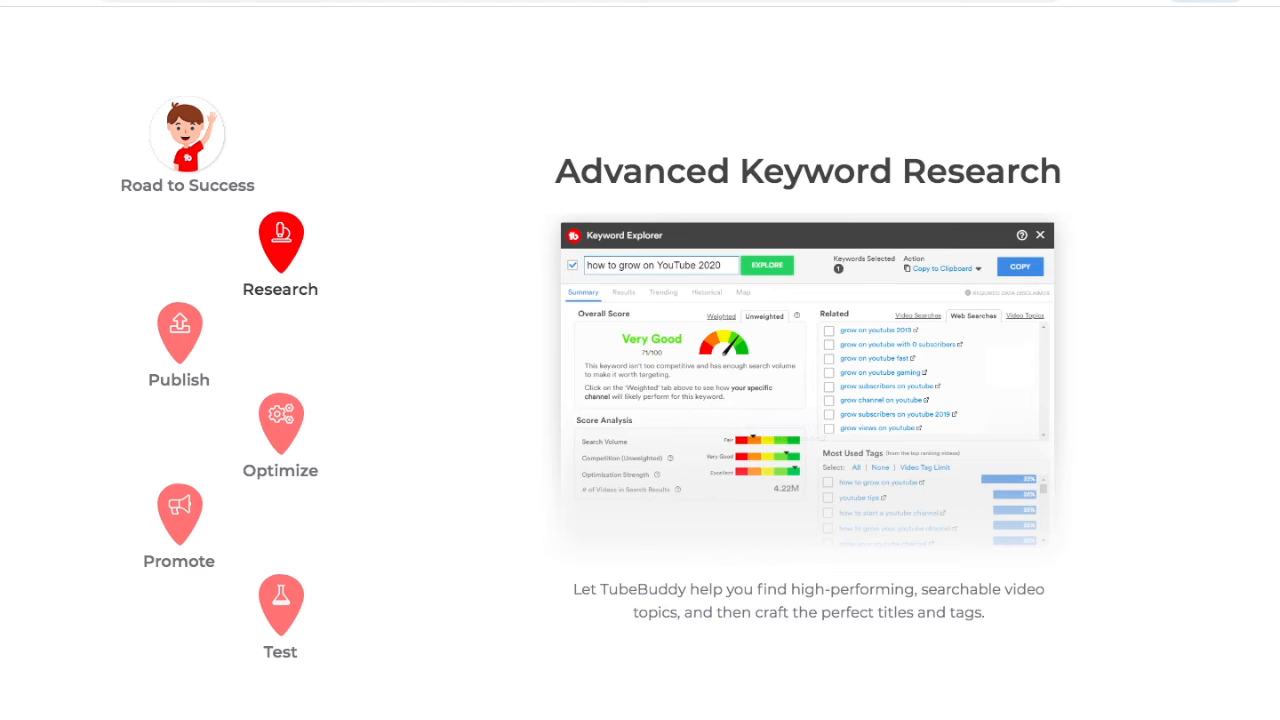
pyautogui.moveTo(556, 171); pyautogui.dragTo(1062, 171)
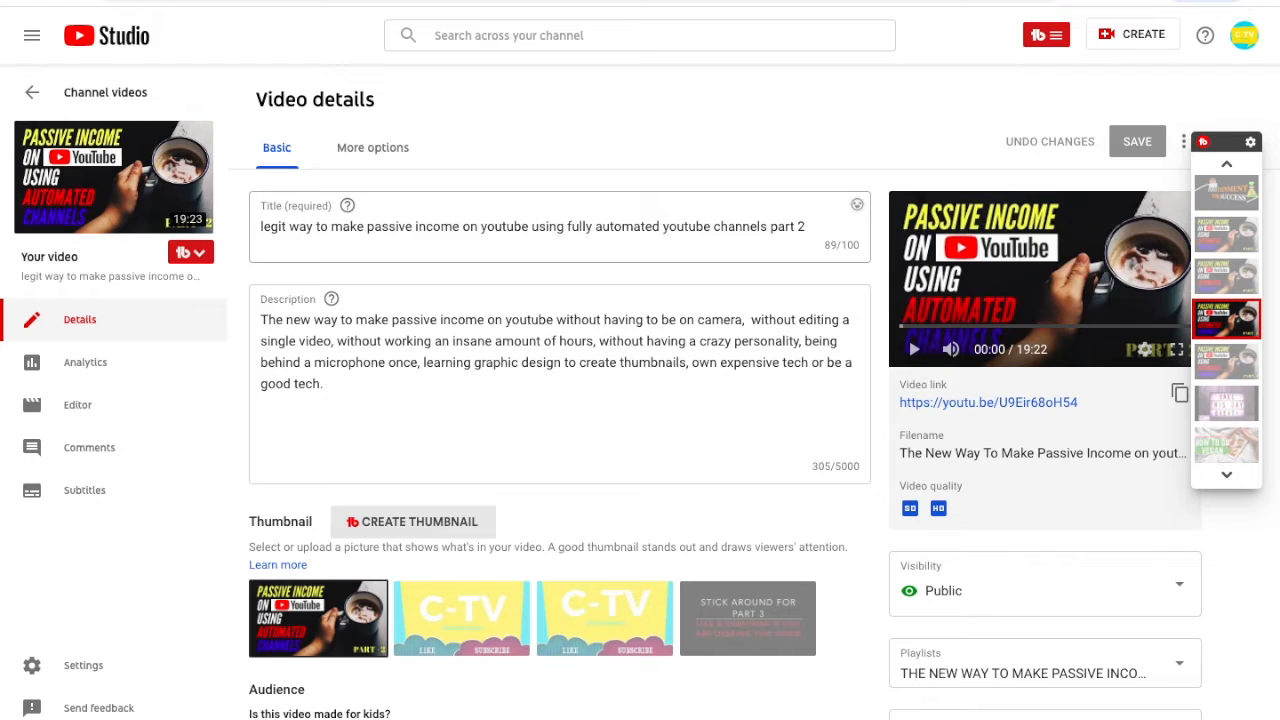
# - Select and copy the video's full title in the video details
pyautogui.tripleClick(530, 226)
pyautogui.doubleClick(504, 226)
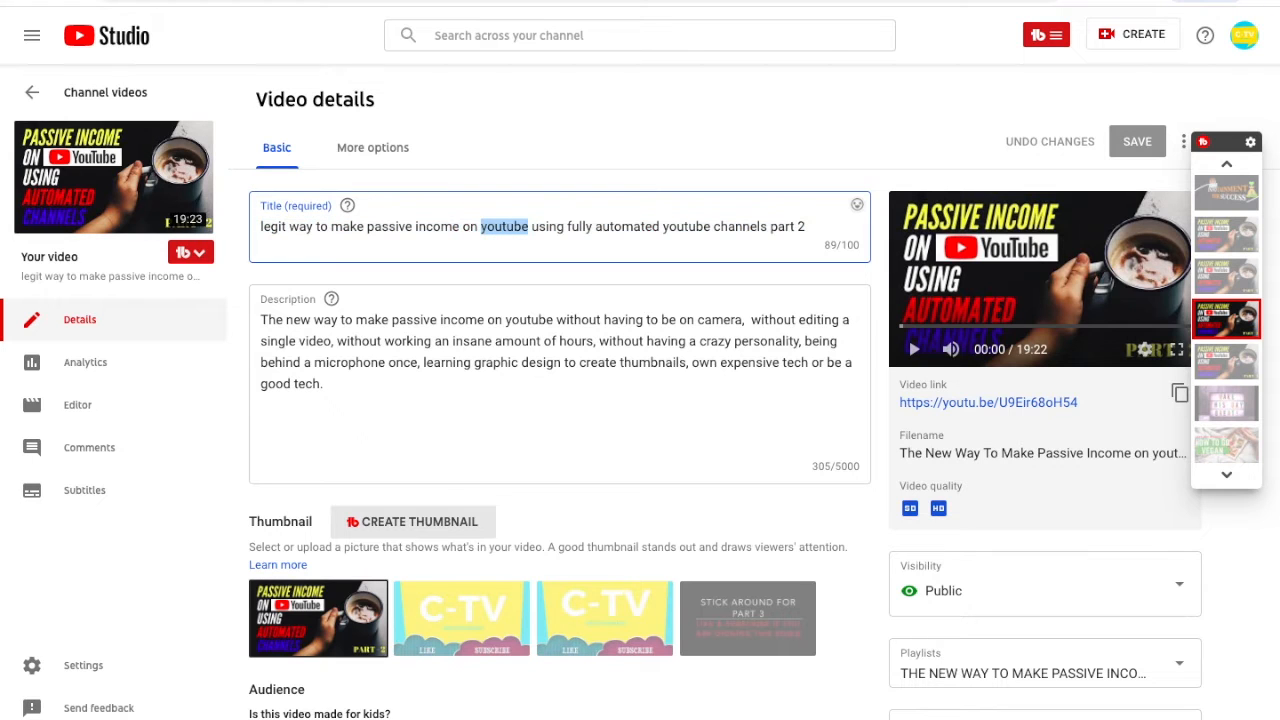
pyautogui.click(527, 226)
pyautogui.moveTo(299, 226); pyautogui.dragTo(806, 226)
pyautogui.click(806, 226)
# - Open Keyword Explorer and explore the keyword "passive income using automated youtube channel"
pyautogui.click(1046, 35)
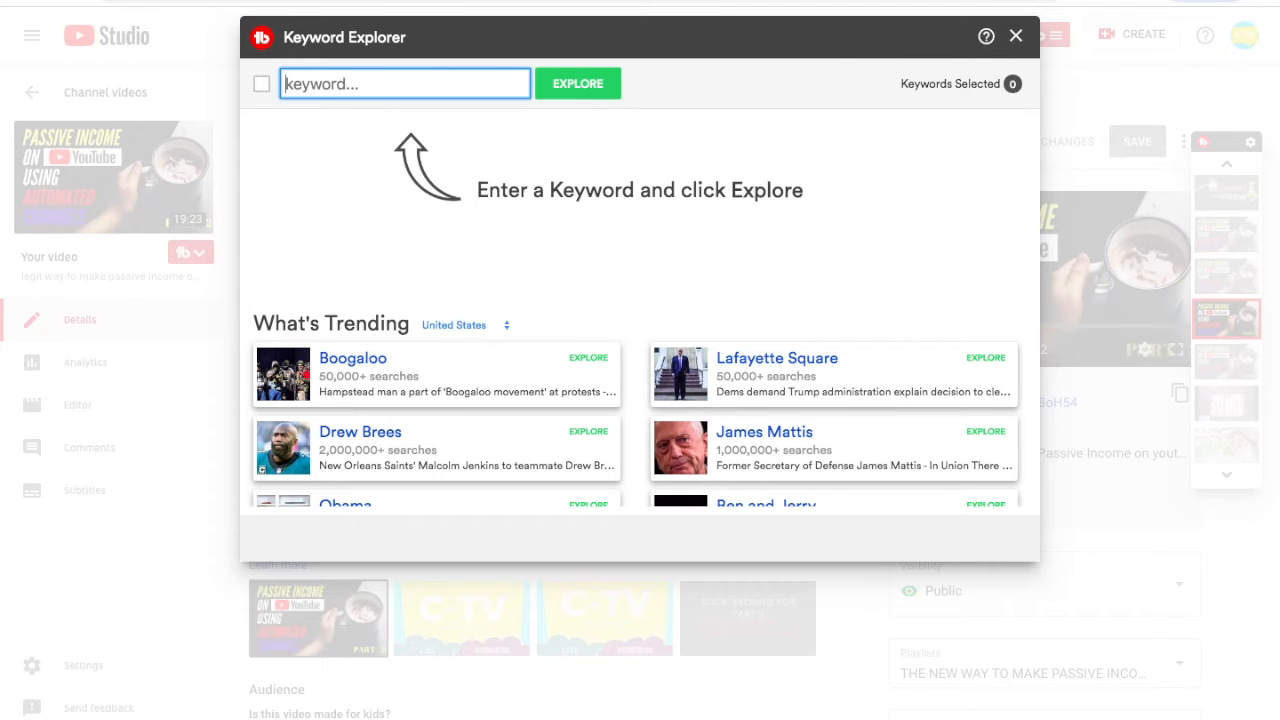
pyautogui.write('passive income u')
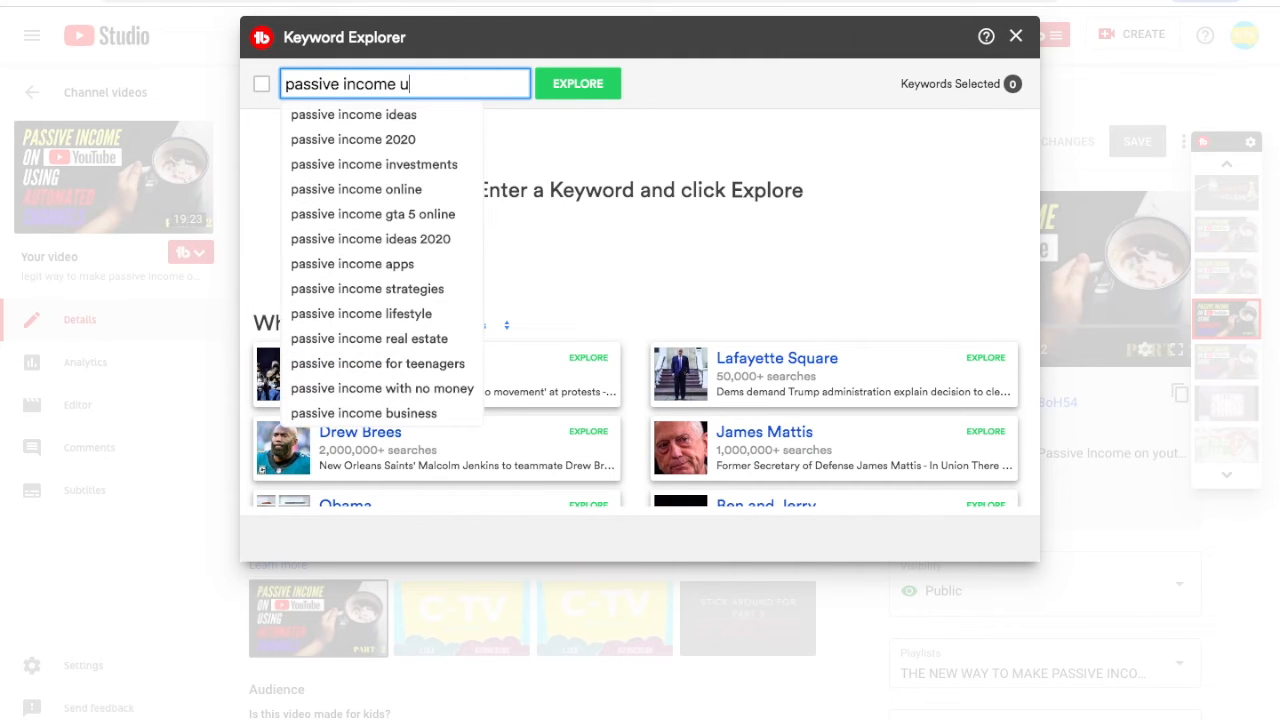
pyautogui.write('sing automa')
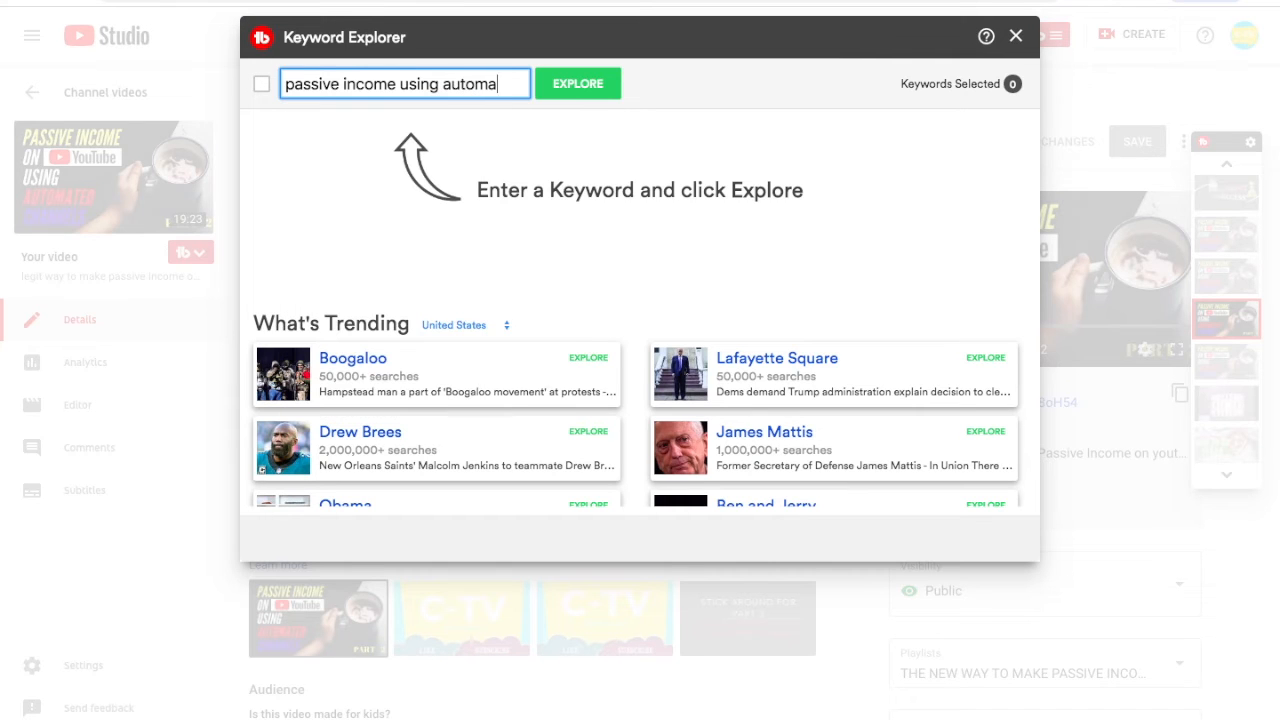
pyautogui.write('ted youtub')
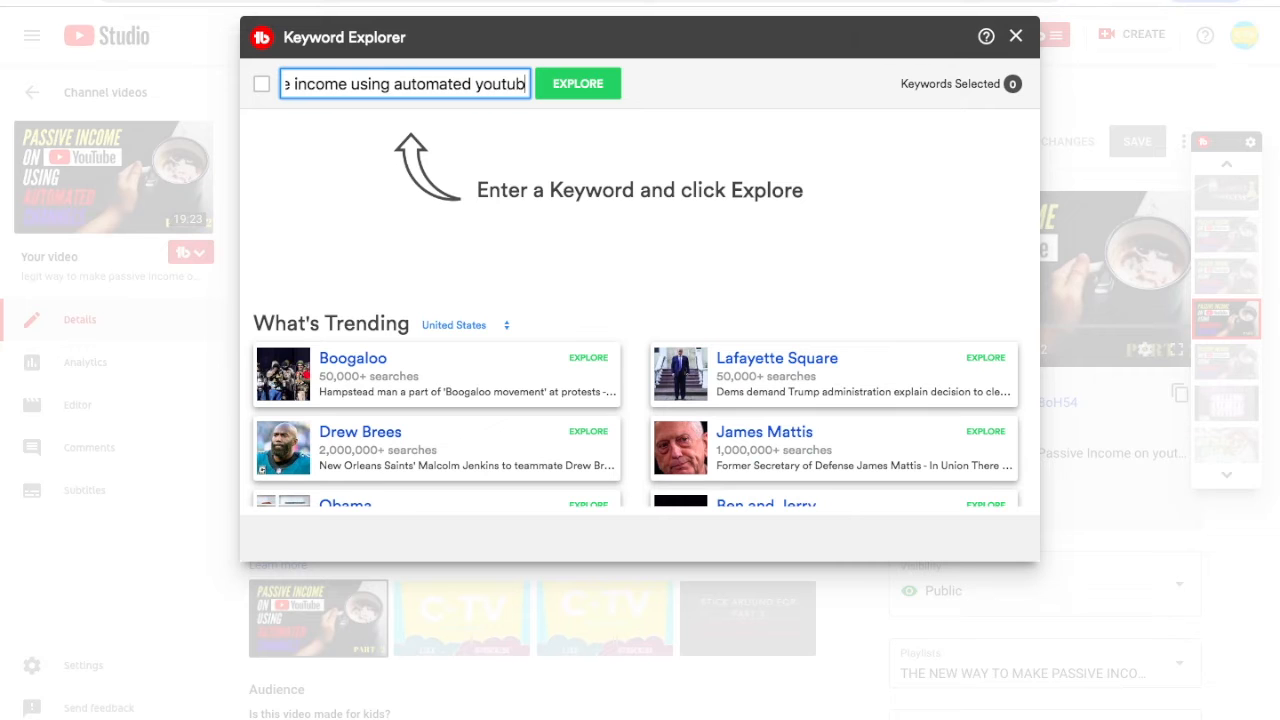
pyautogui.write('e channel')
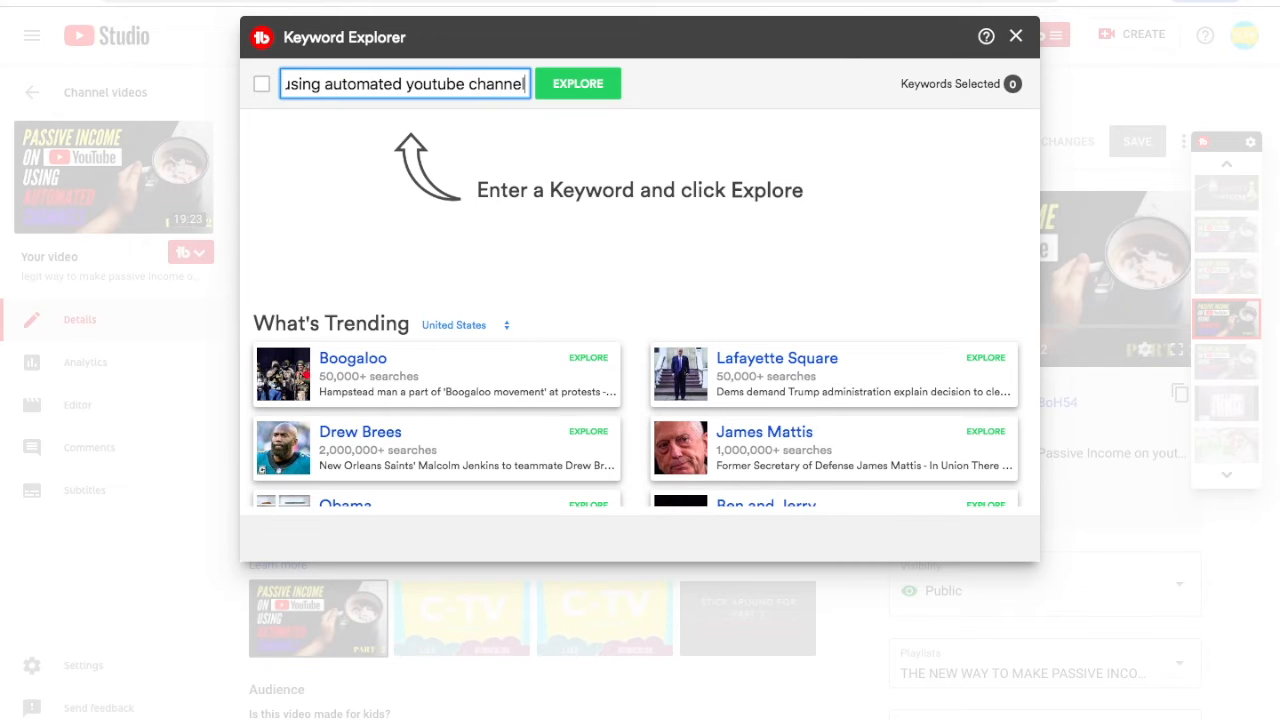
pyautogui.press('Return')
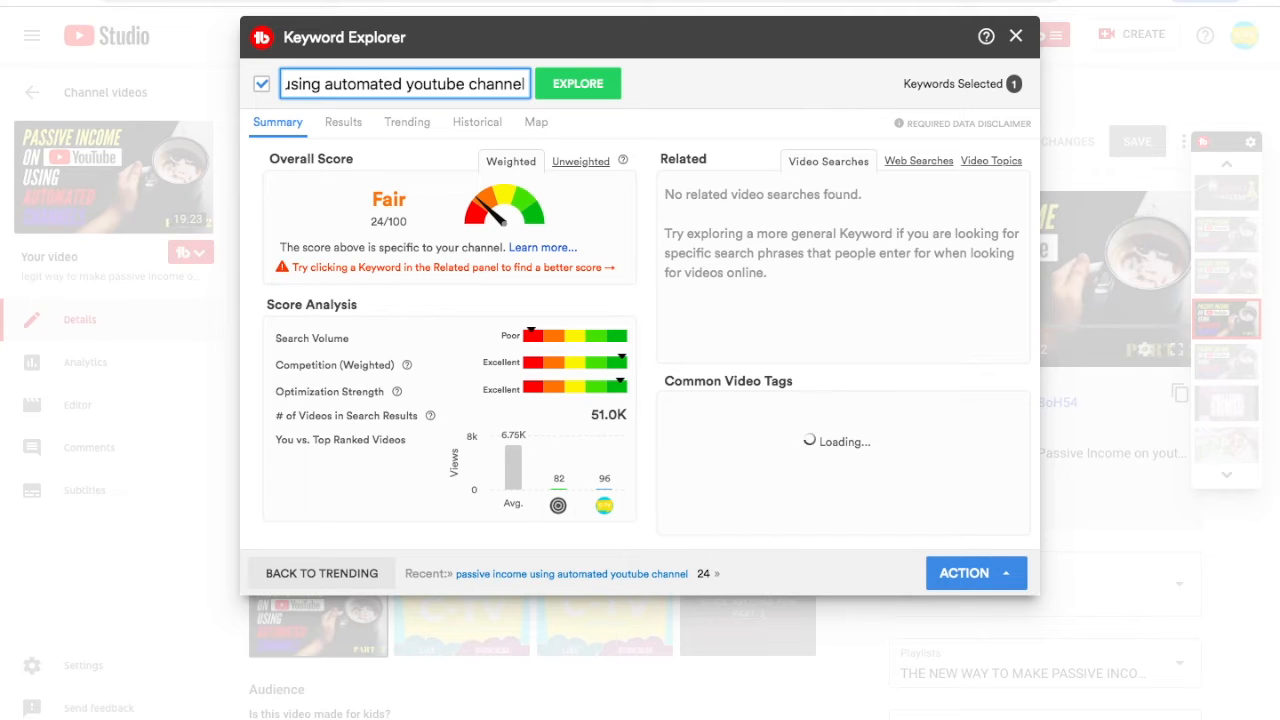
# - Examine the keyword's weighted and unweighted overall scores and score analysis
pyautogui.doubleClick(389, 199)
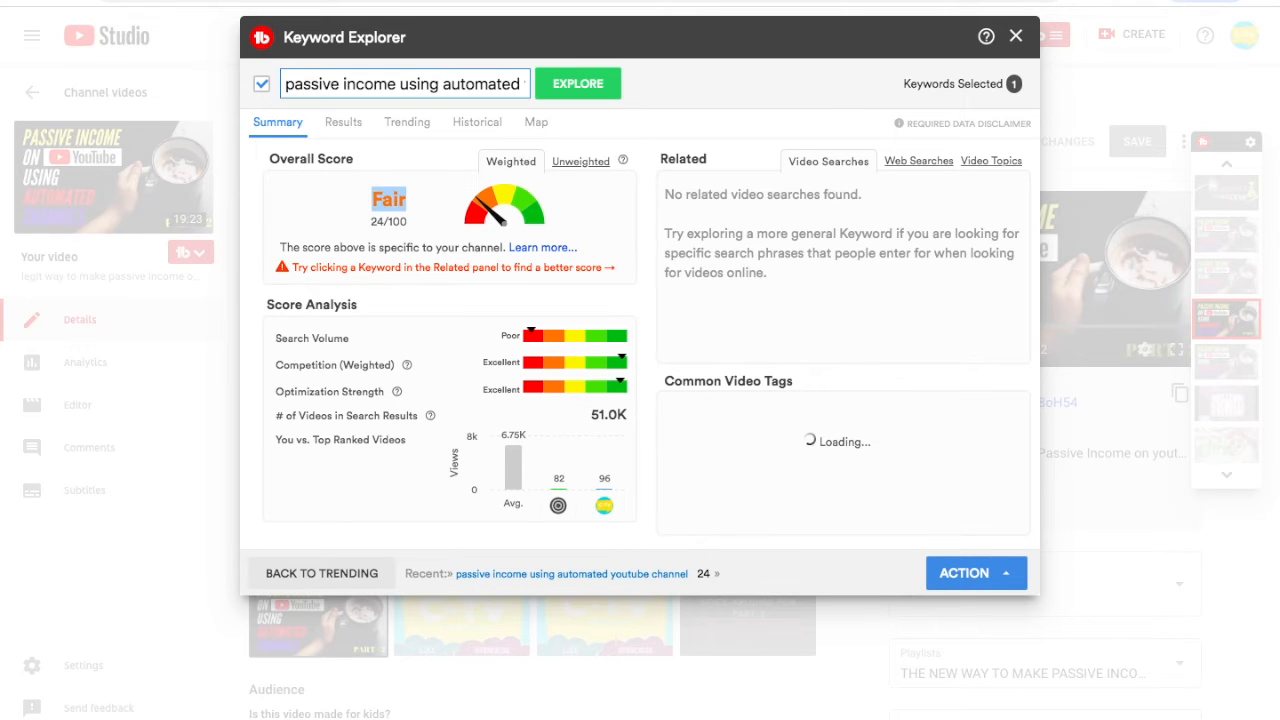
pyautogui.moveTo(320, 247); pyautogui.dragTo(492, 247)
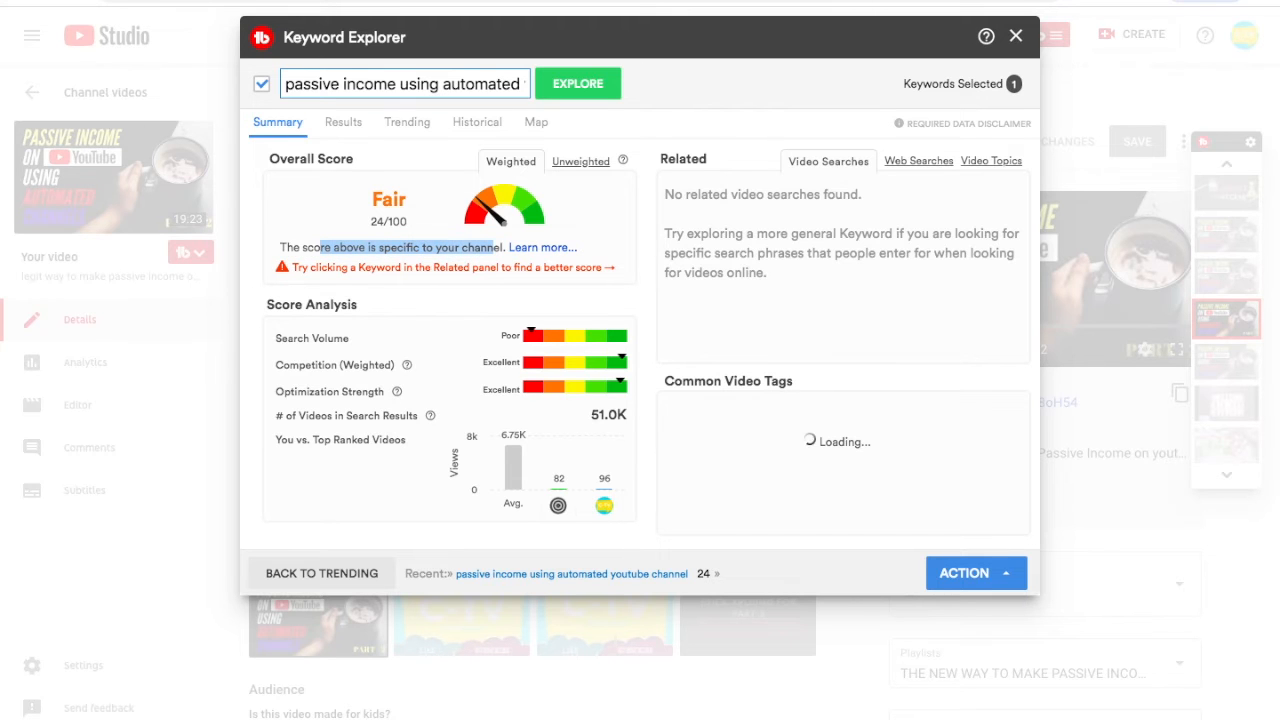
pyautogui.click(580, 161)
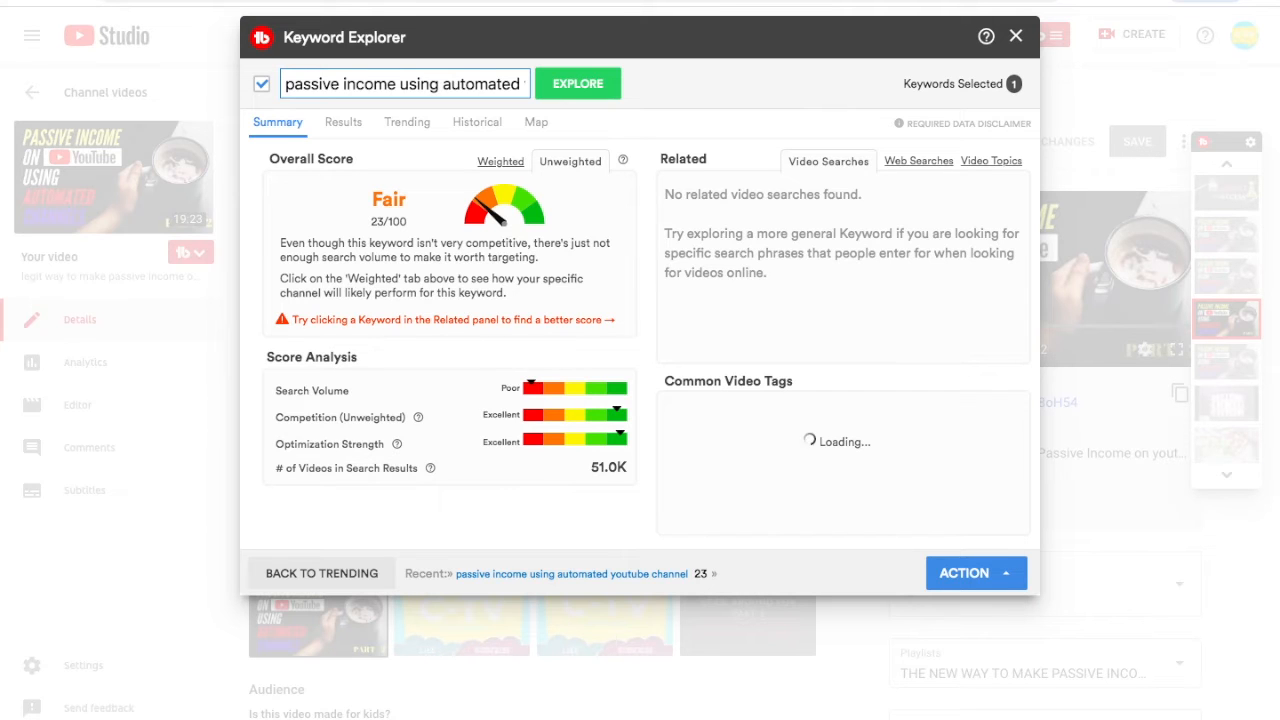
pyautogui.moveTo(408, 199); pyautogui.dragTo(370, 199)
# - Replace the keyword with the pasted video title and explore it
pyautogui.tripleClick(402, 84)
pyautogui.hotkey('ctrl', 'v')
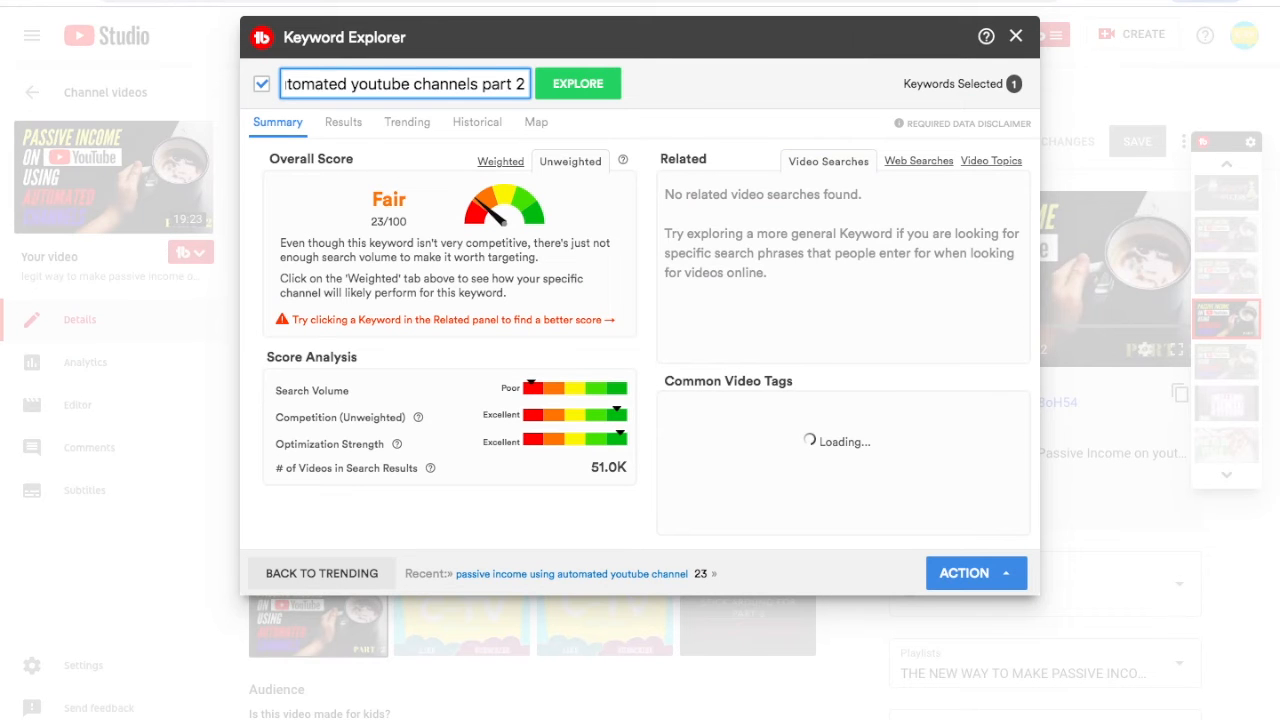
pyautogui.write('legit way to make passive income')
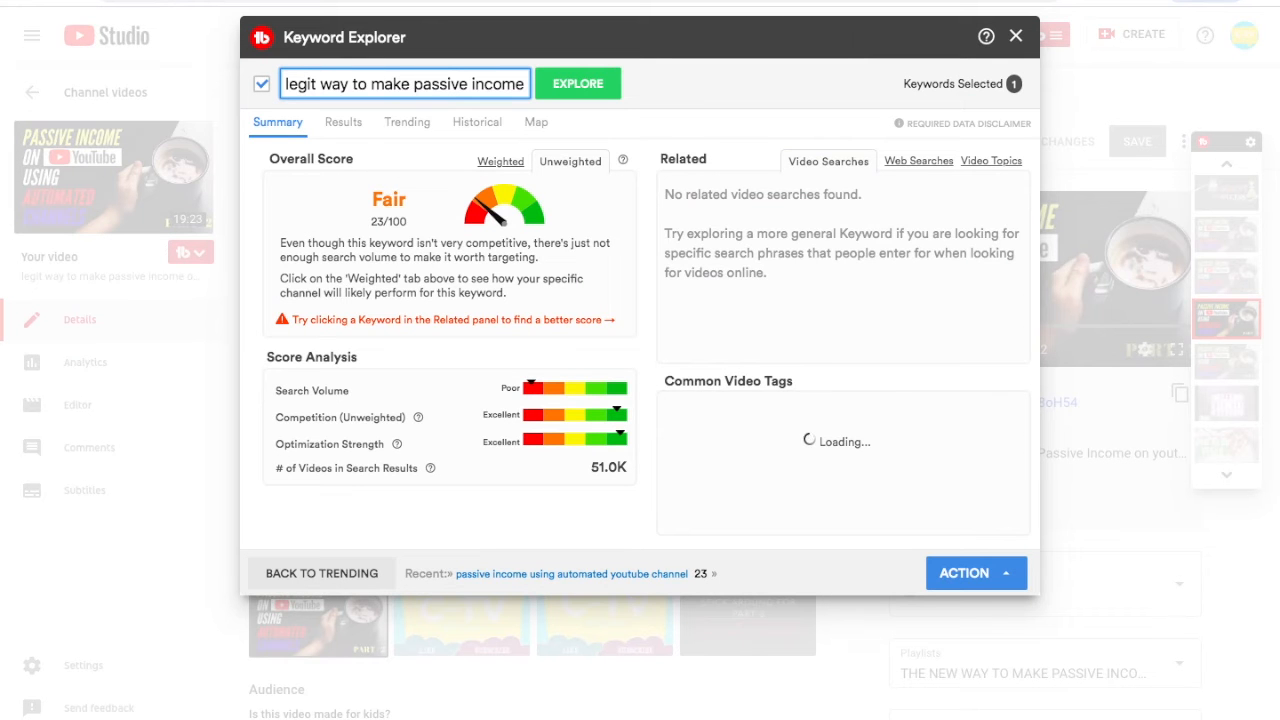
pyautogui.press('Return')
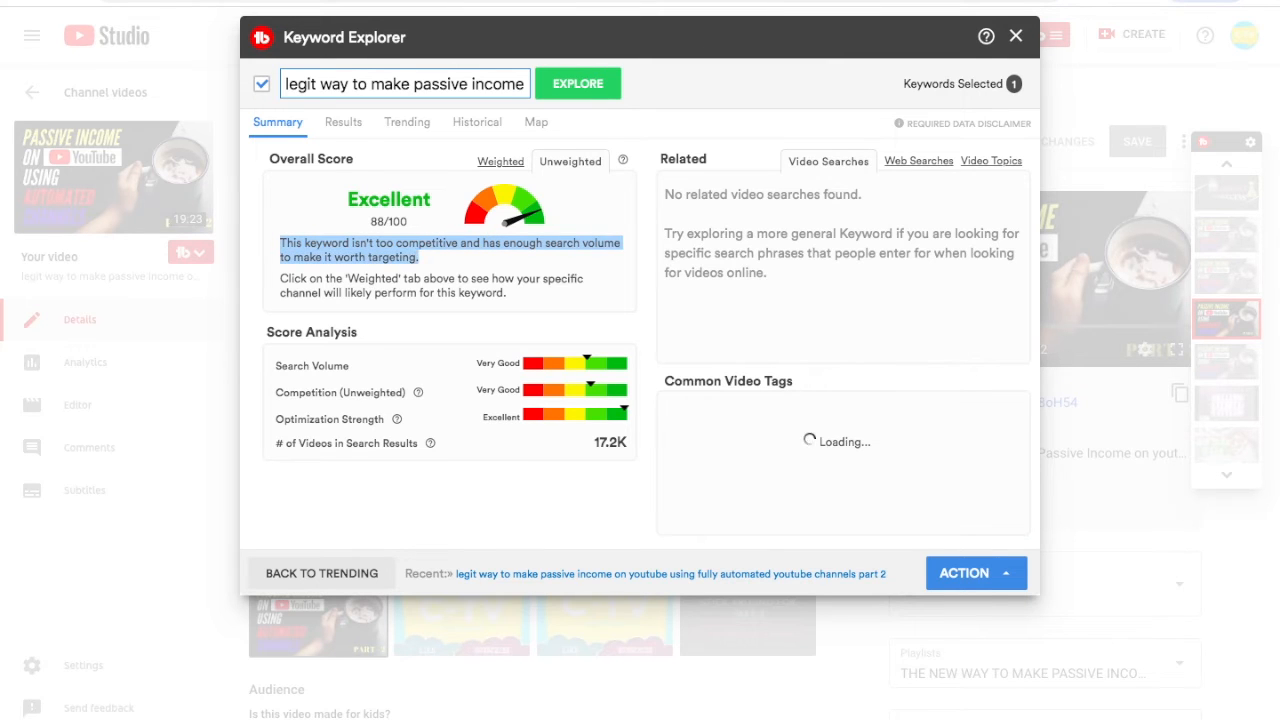
# - Compare the title keyword's weighted and unweighted scores, then close Keyword Explorer
pyautogui.click(510, 161)
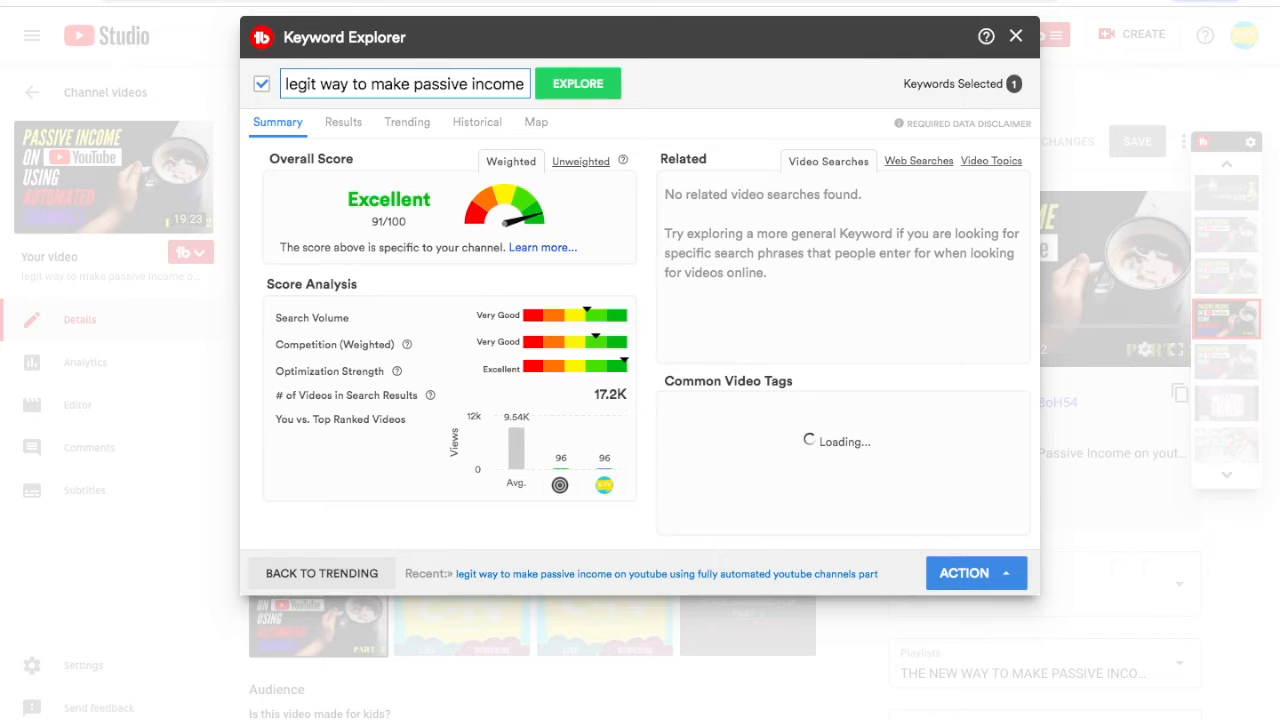
pyautogui.click(449, 84)
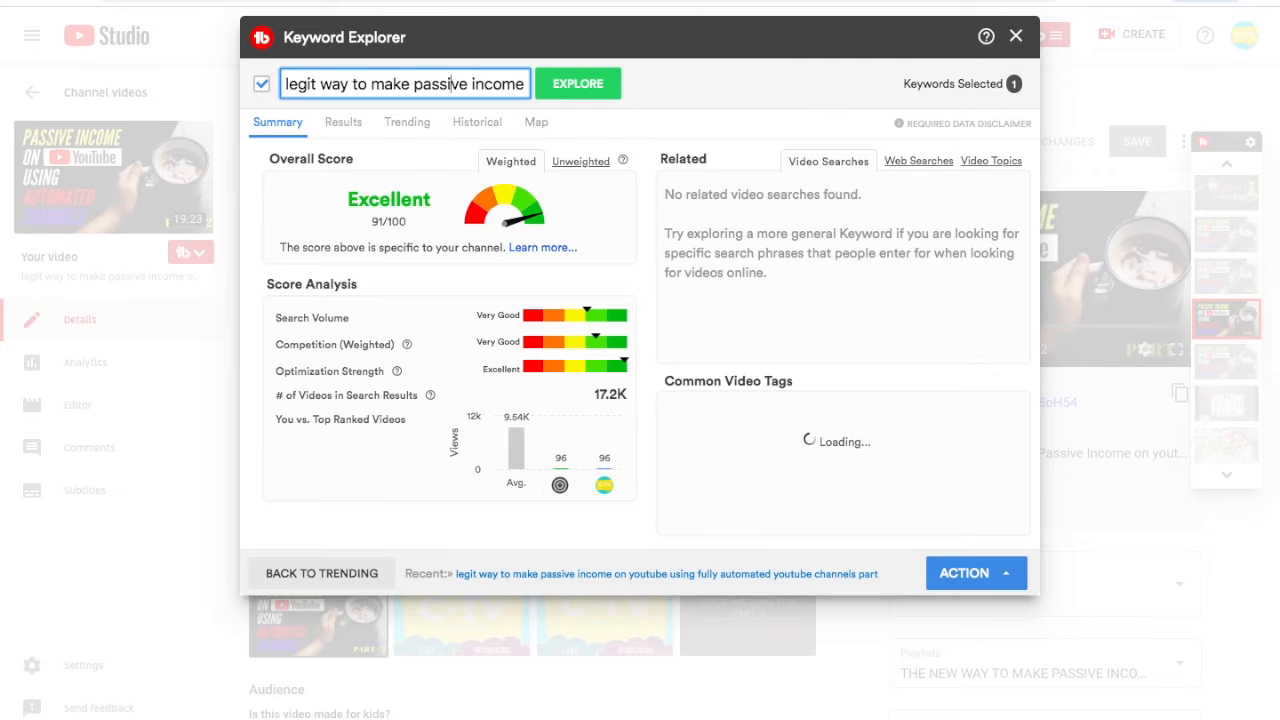
pyautogui.click(580, 161)
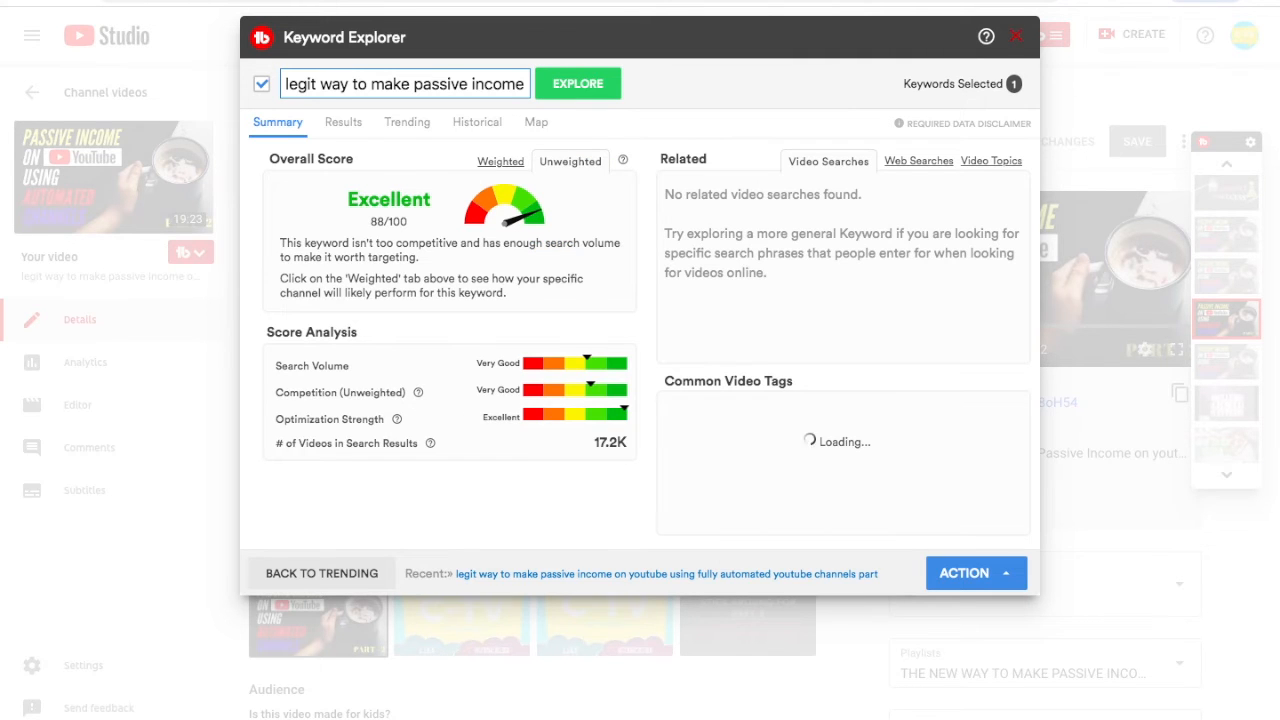
pyautogui.click(1016, 36)
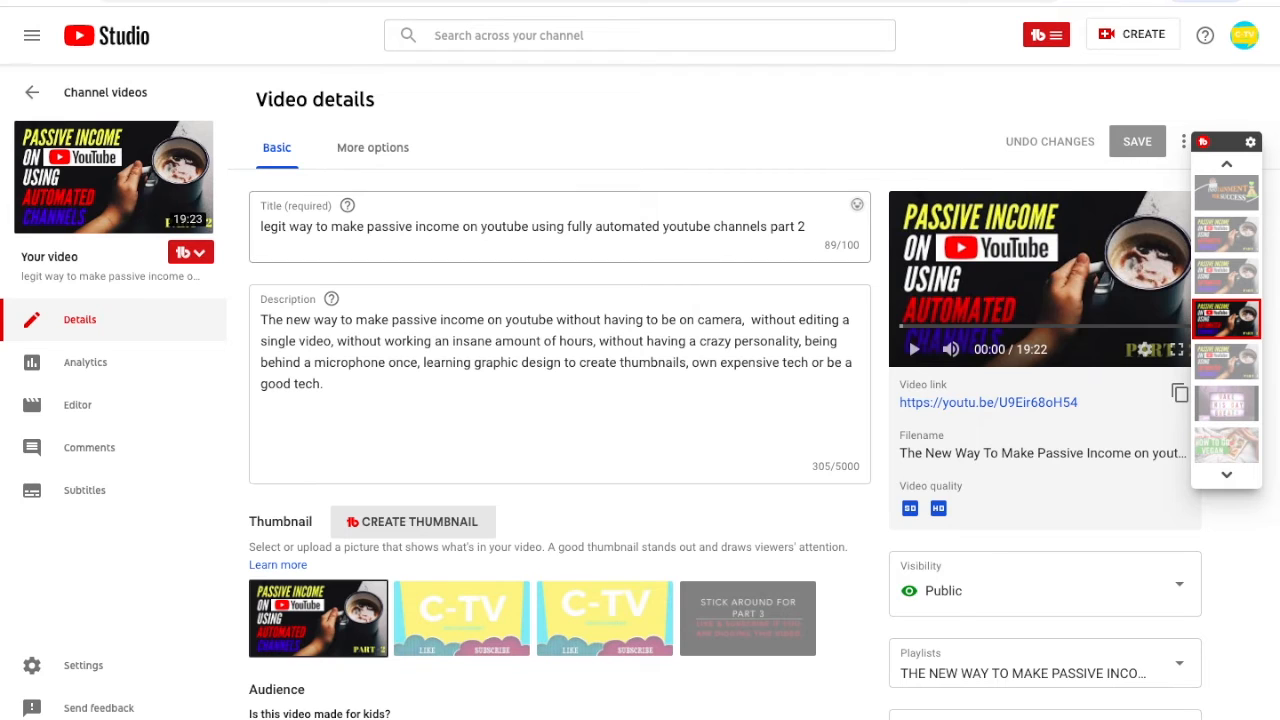
pyautogui.tripleClick(530, 226)
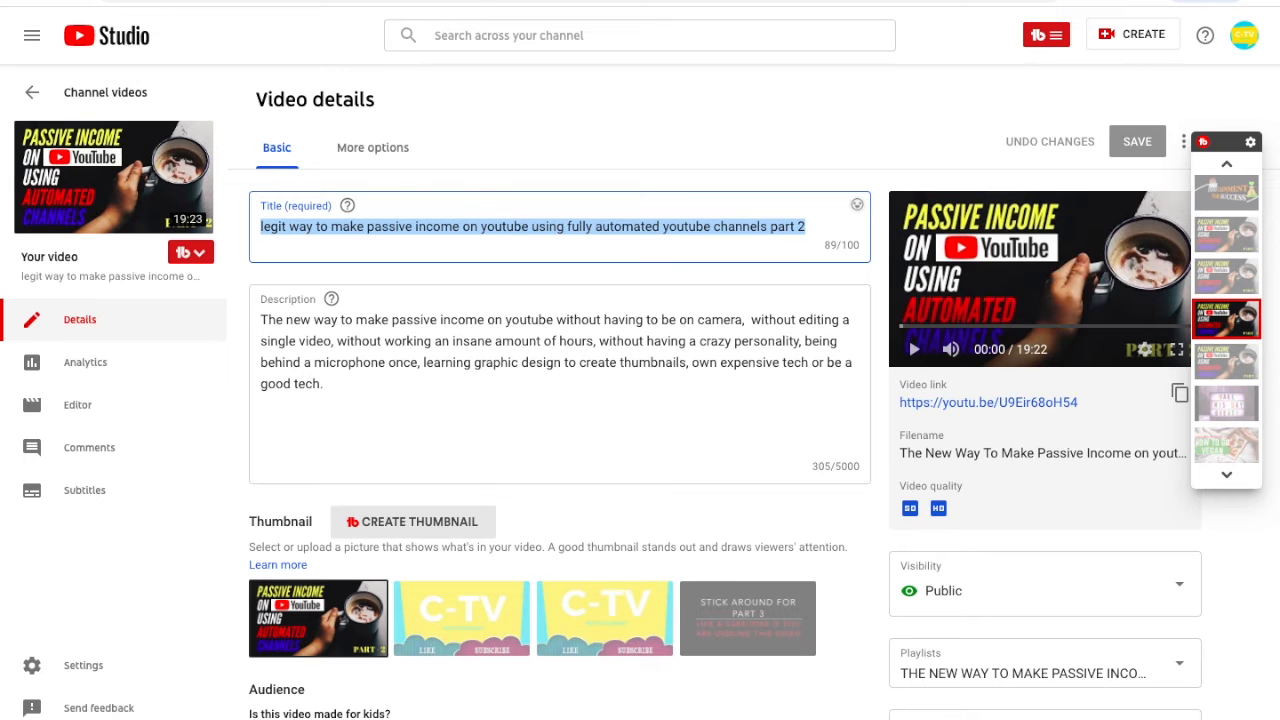
pyautogui.click(1046, 35)
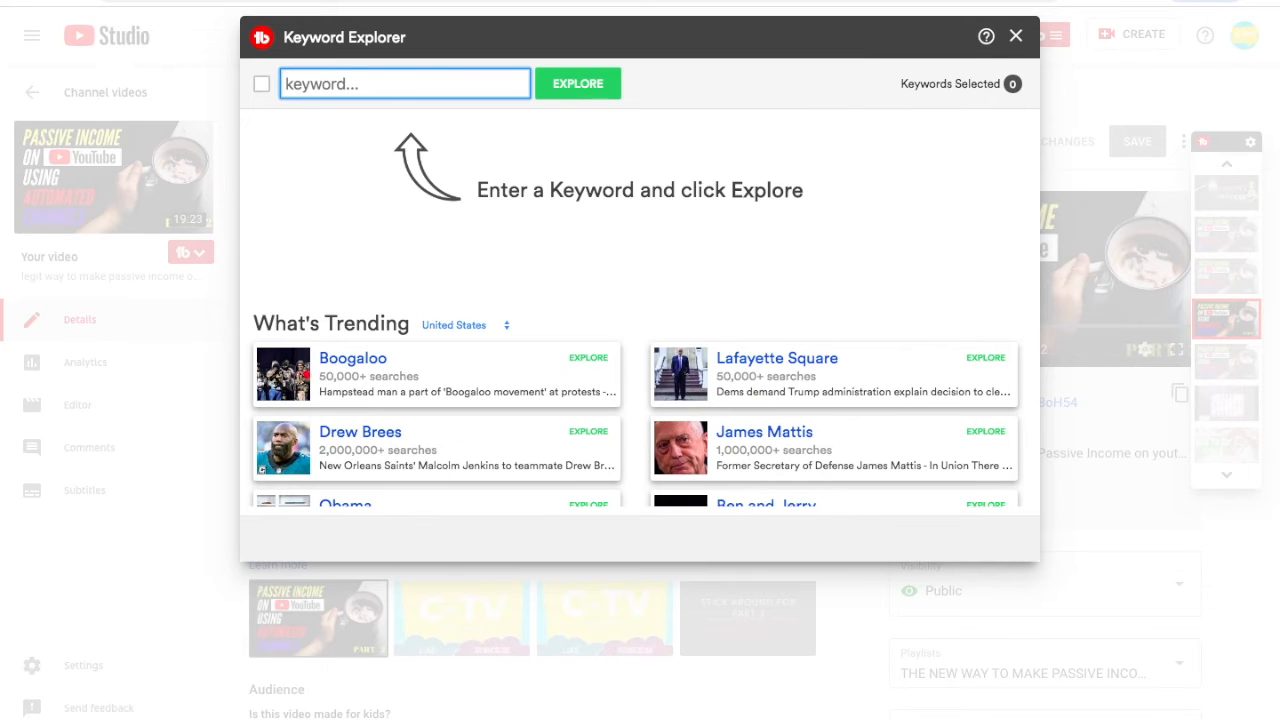
pyautogui.click(1015, 36)
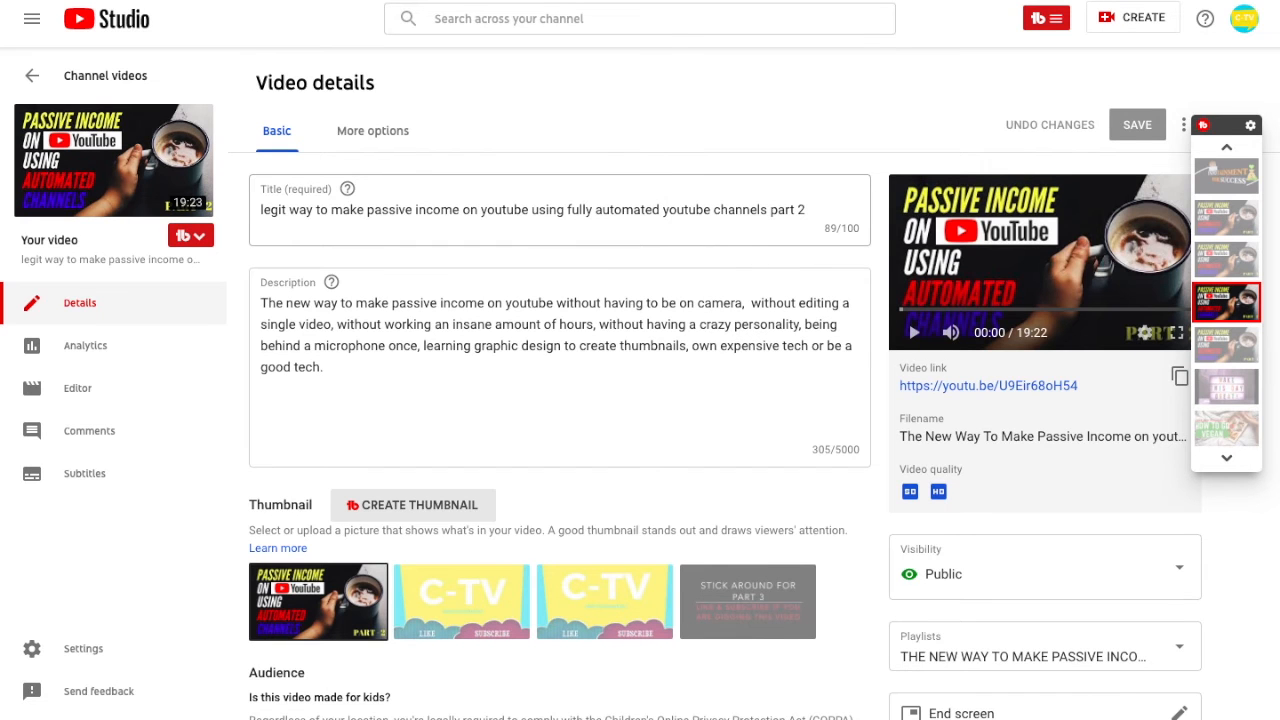
# - Move the tag "make passive income from home using youtube" down one place in the video's tag list
pyautogui.scroll(-10, 560, 400)
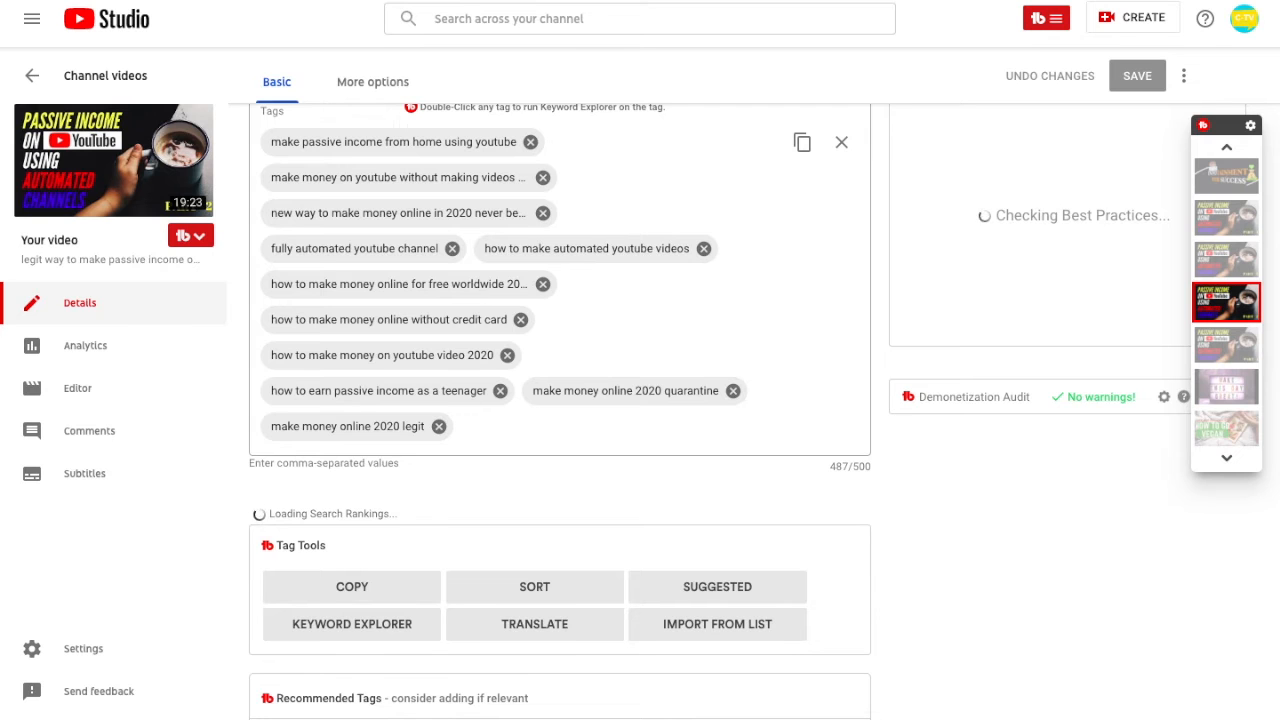
pyautogui.scroll(2, 560, 400)
pyautogui.moveTo(398, 318)
pyautogui.mouseDown()
pyautogui.moveTo(384, 355)
pyautogui.moveTo(390, 330)
pyautogui.mouseUp()
pyautogui.moveTo(393, 283); pyautogui.dragTo(393, 314)
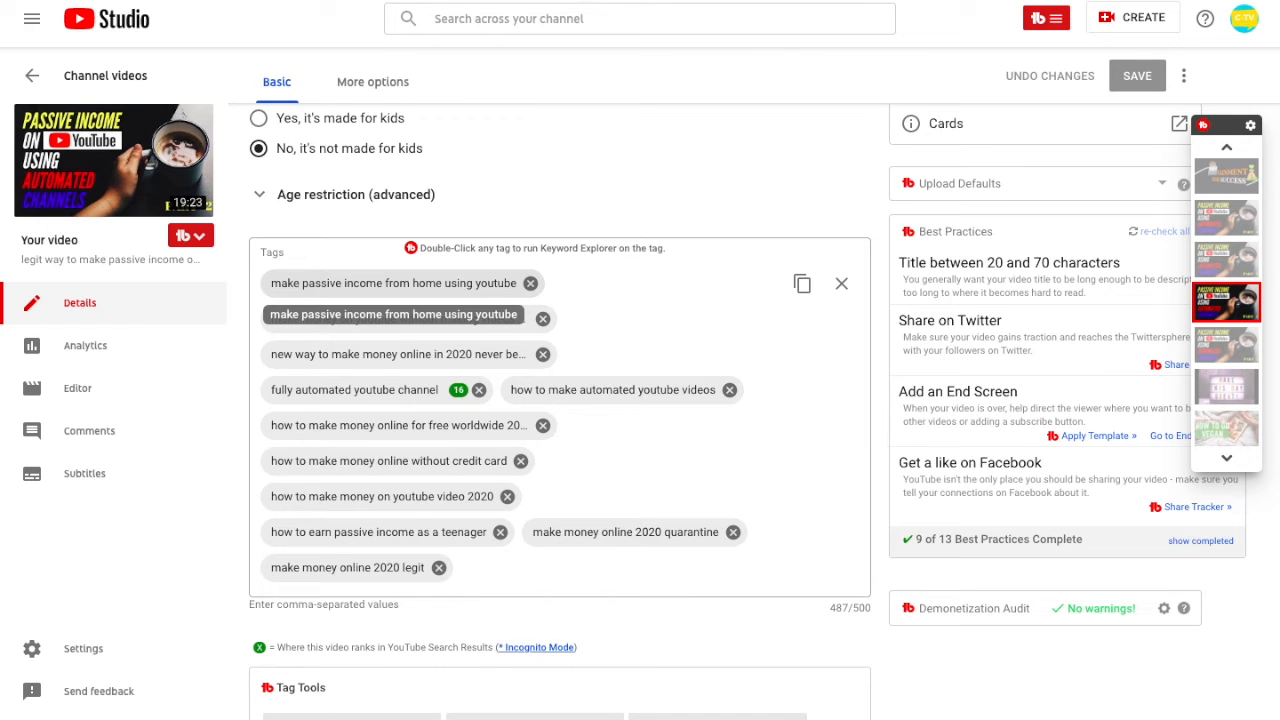
pyautogui.moveTo(393, 314); pyautogui.dragTo(393, 318)
pyautogui.scroll(-6, 560, 410)
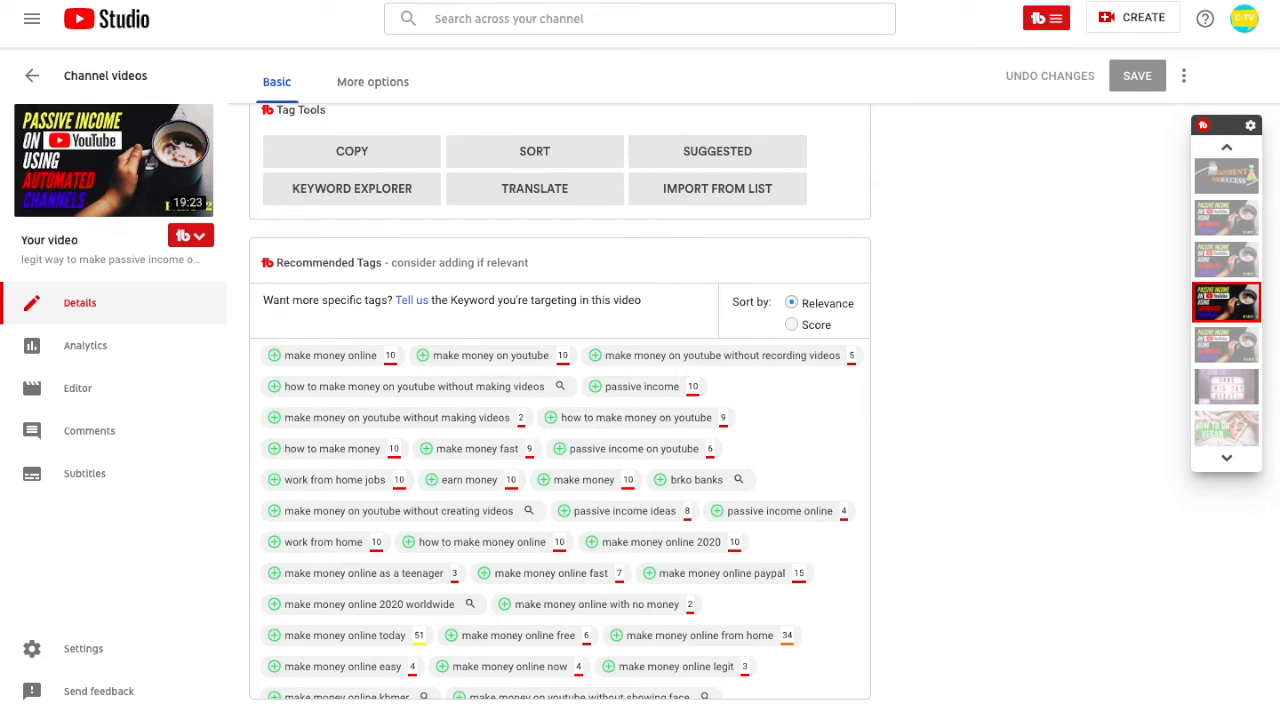
# - Sort the recommended tags by score
pyautogui.click(791, 324)
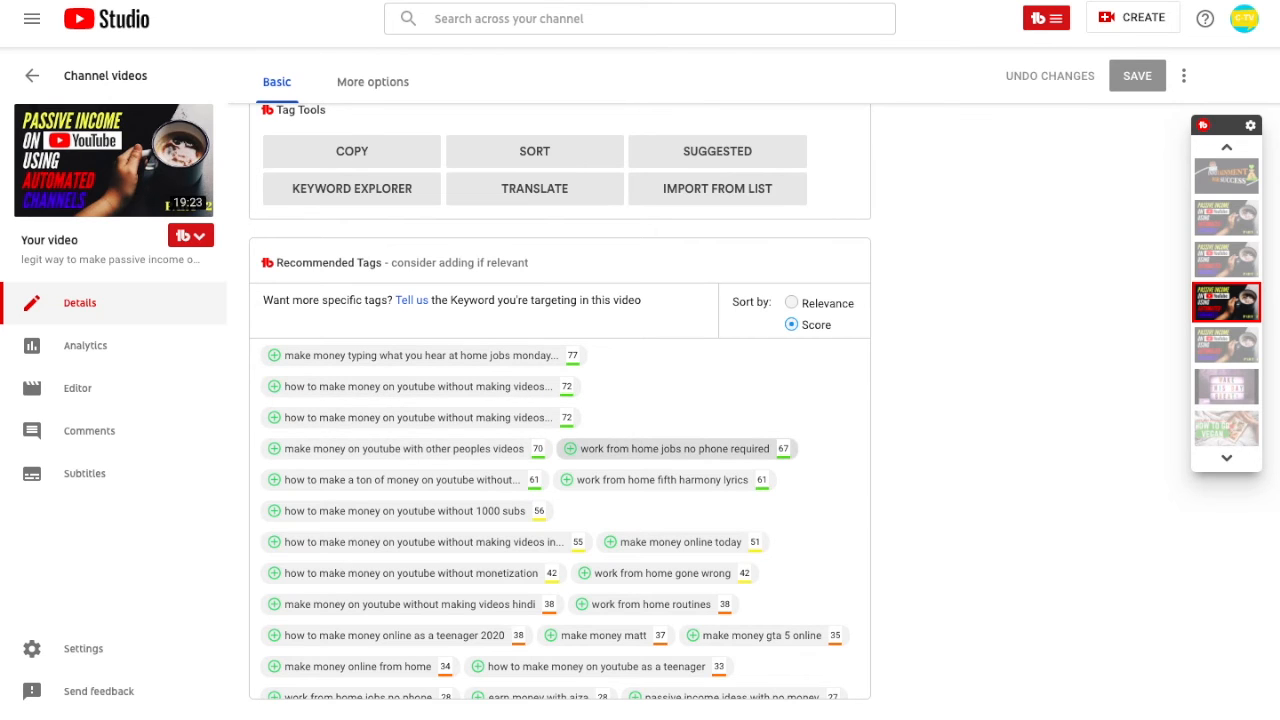
pyautogui.scroll(6, 560, 420)
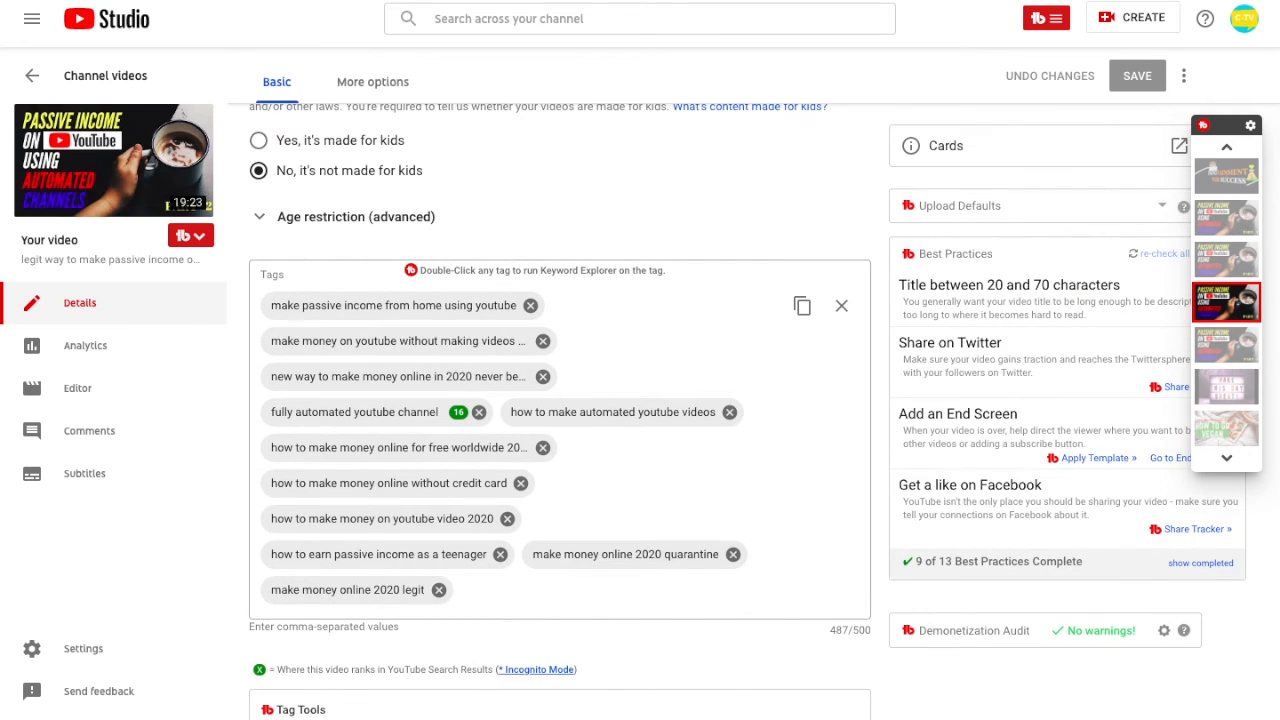
pyautogui.scroll(6, 560, 420)
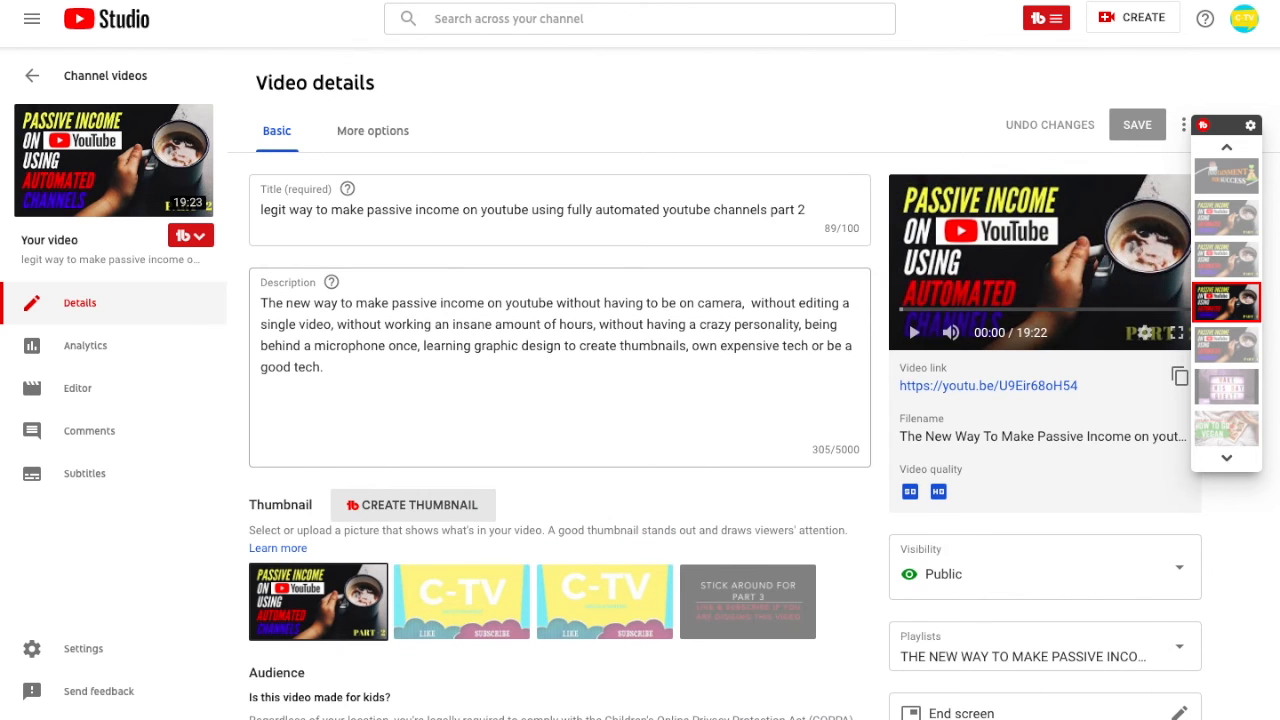
pyautogui.scroll(-7, 560, 420)
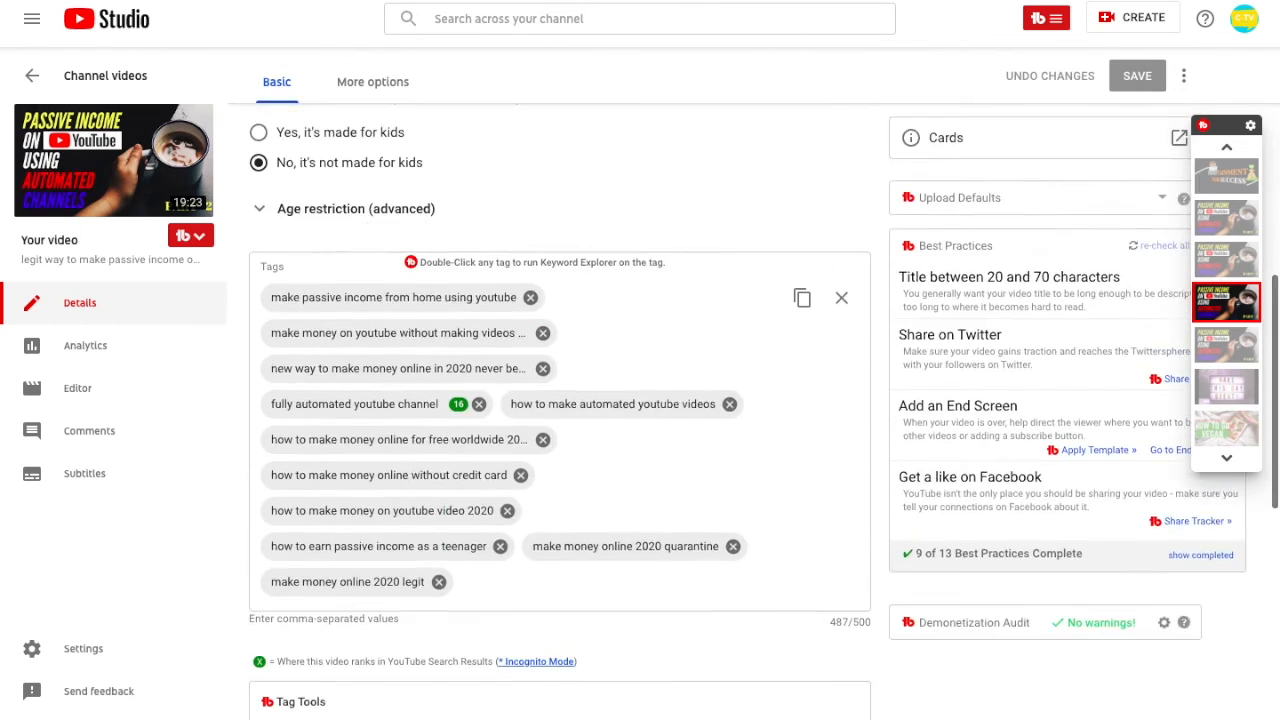
pyautogui.scroll(-3, 560, 400)
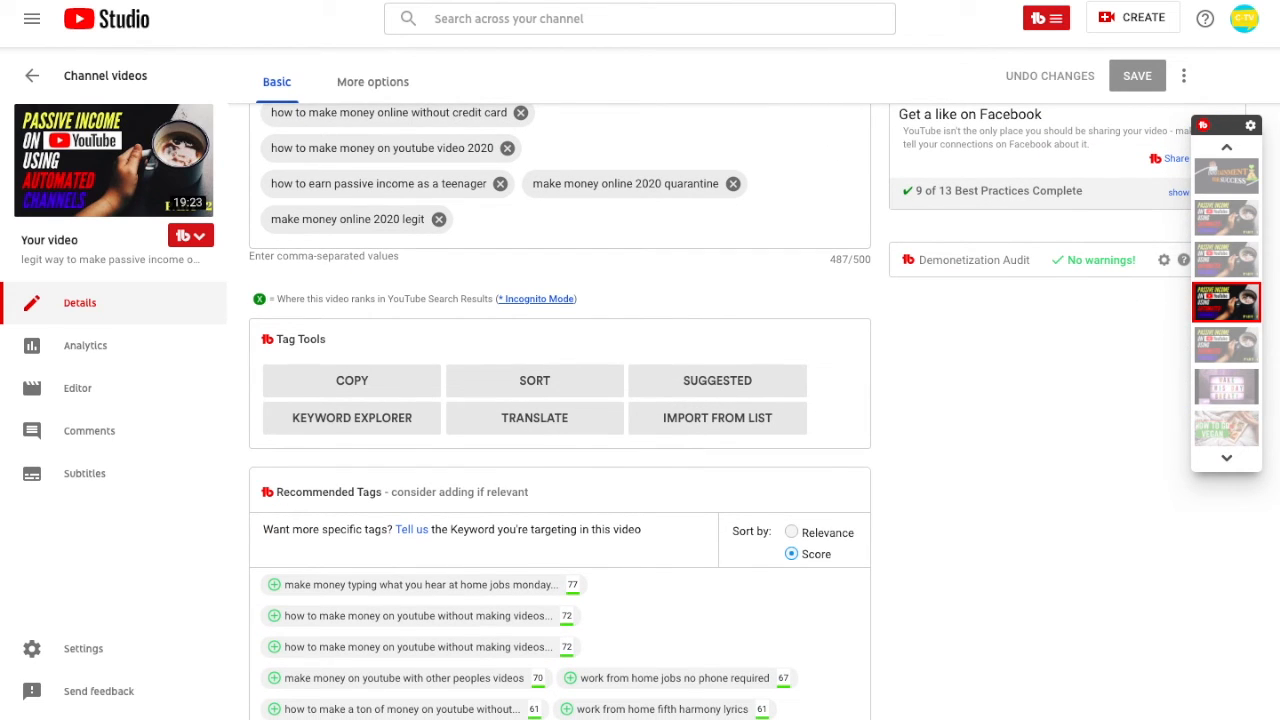
pyautogui.scroll(6, 560, 410)
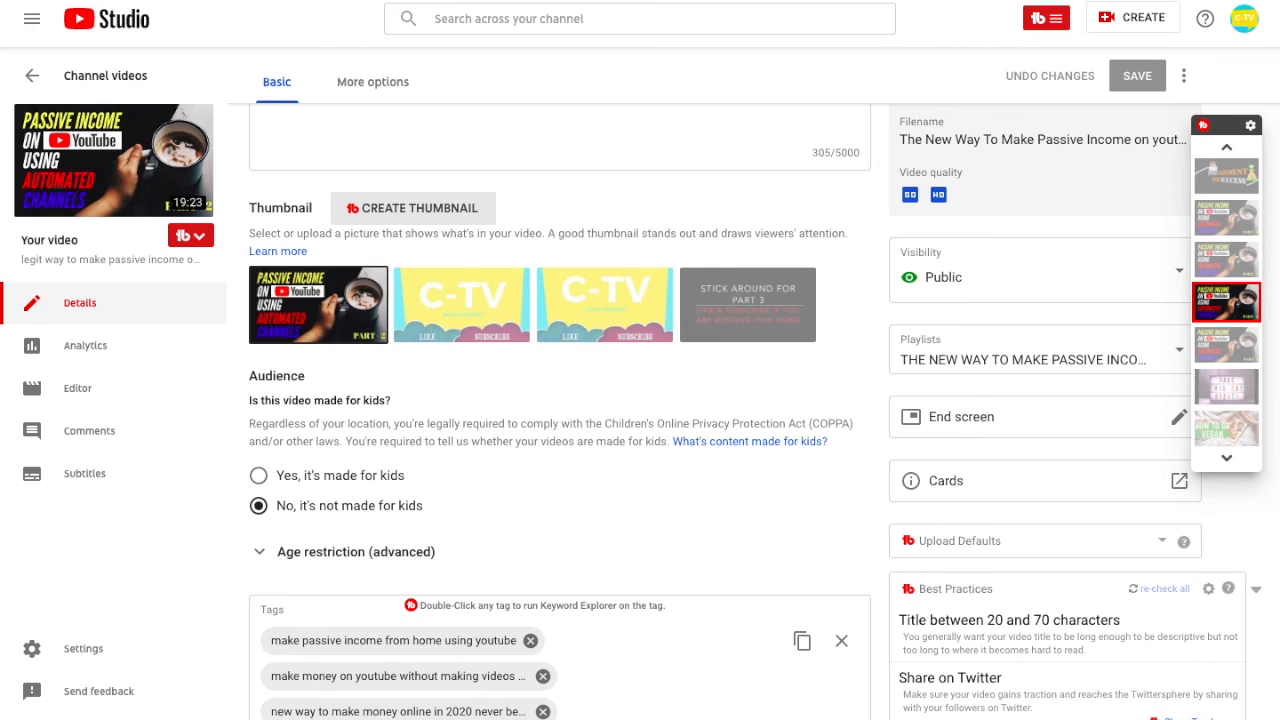
pyautogui.scroll(3, 560, 410)
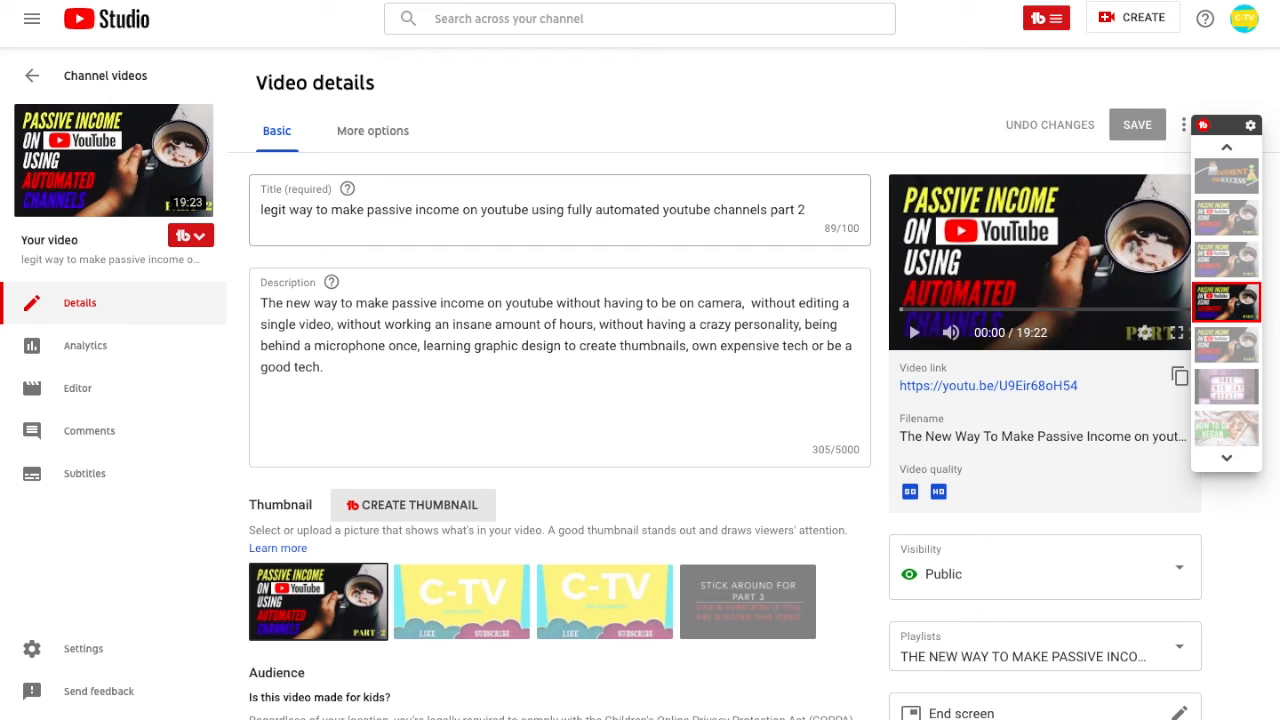
pyautogui.scroll(-2, 560, 410)
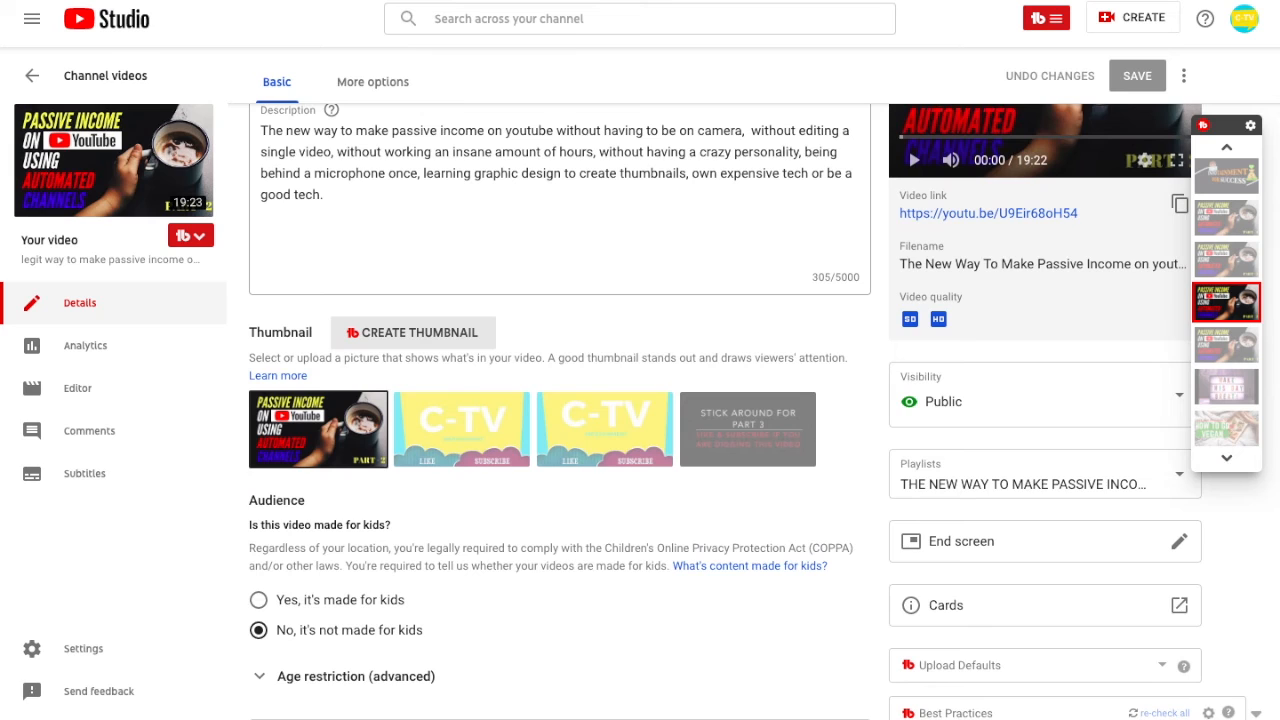
pyautogui.scroll(2, 560, 410)
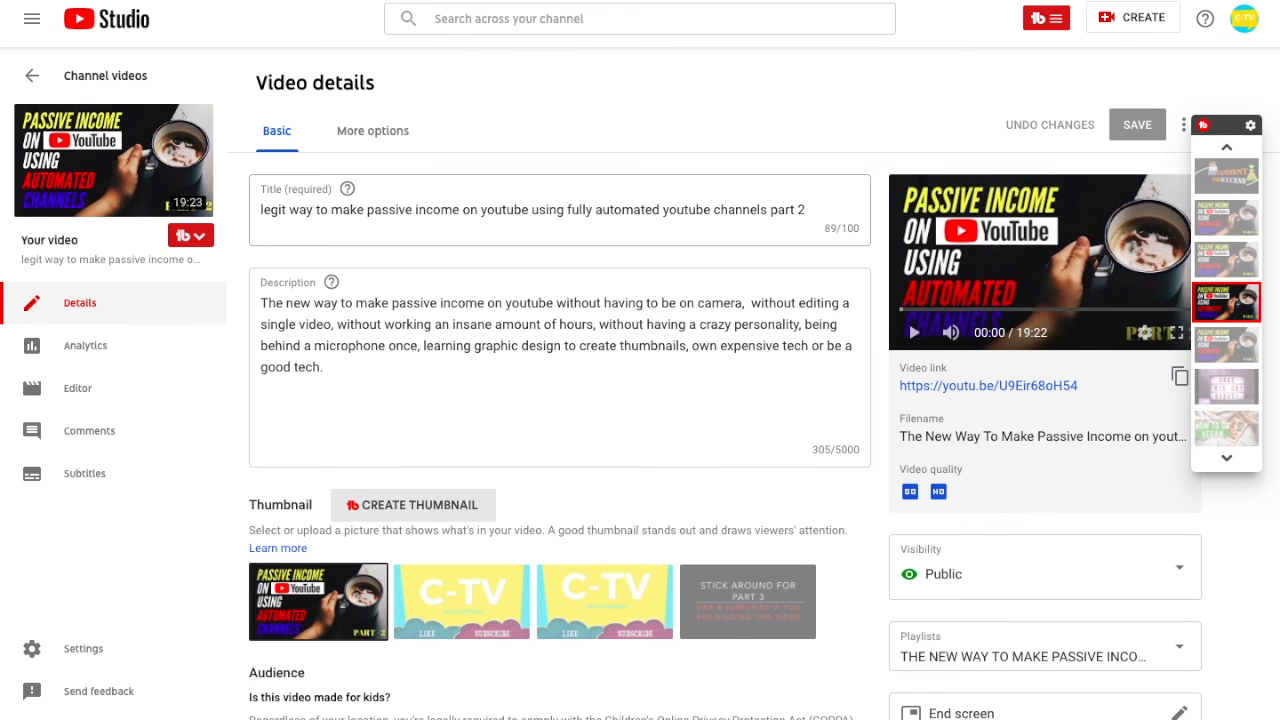
pyautogui.scroll(-3, 640, 400)
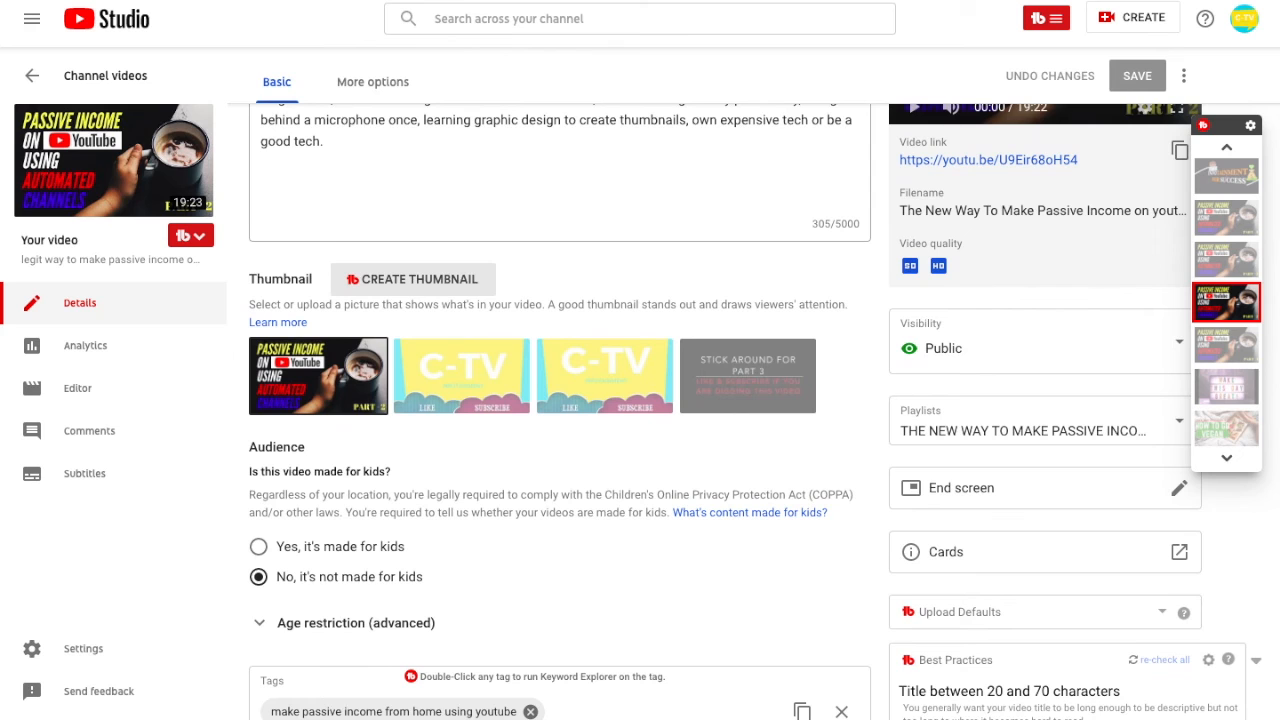
pyautogui.scroll(3, 640, 400)
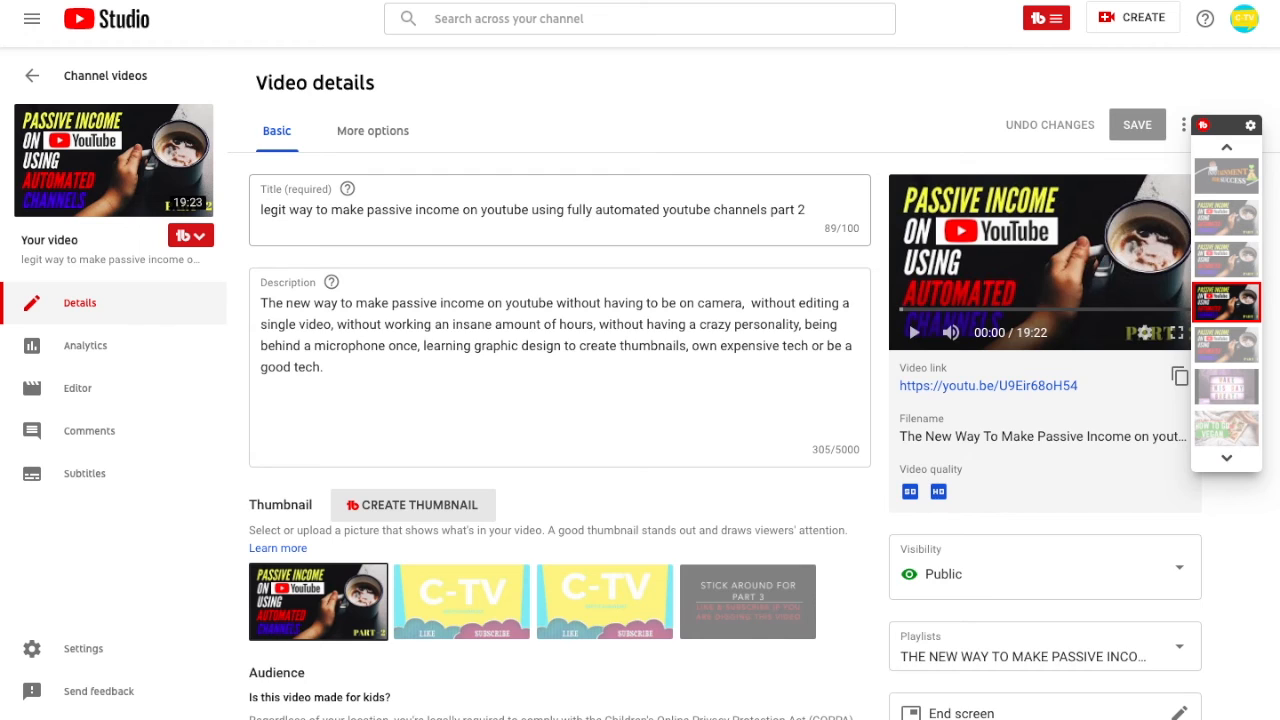
pyautogui.scroll(-2, 640, 400)
pyautogui.scroll(2, 640, 400)
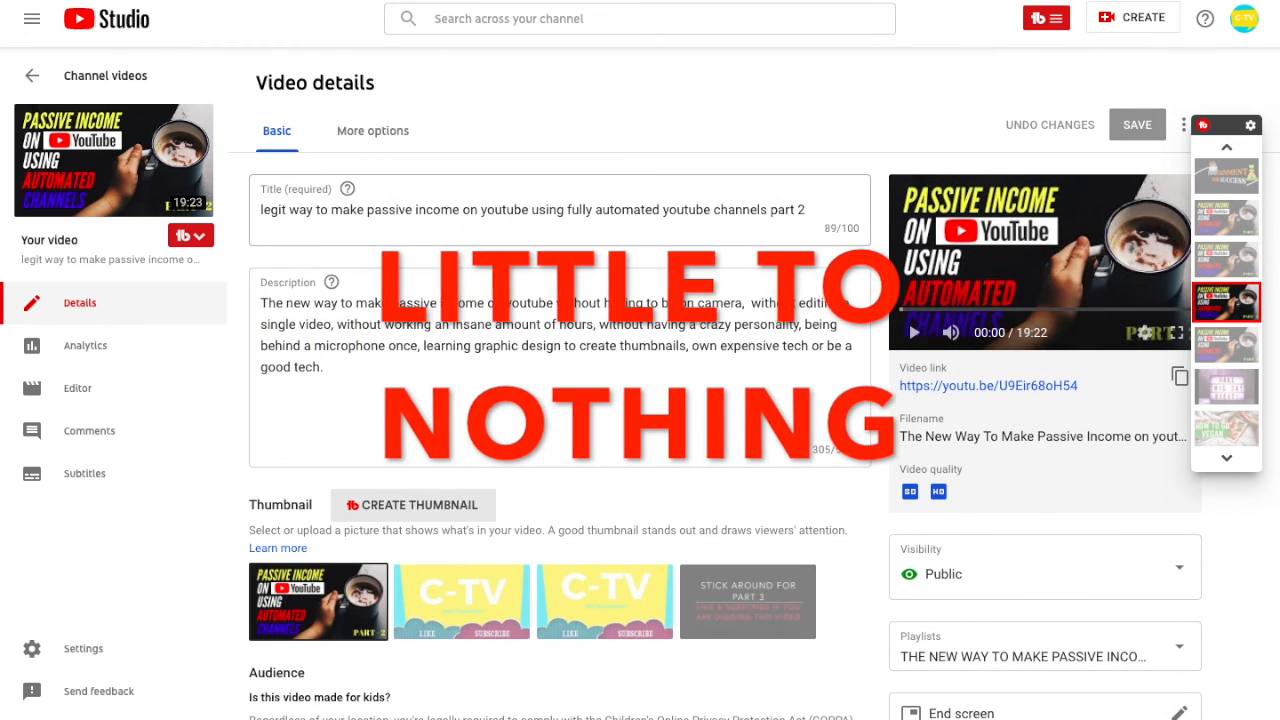
pyautogui.scroll(-3, 640, 400)
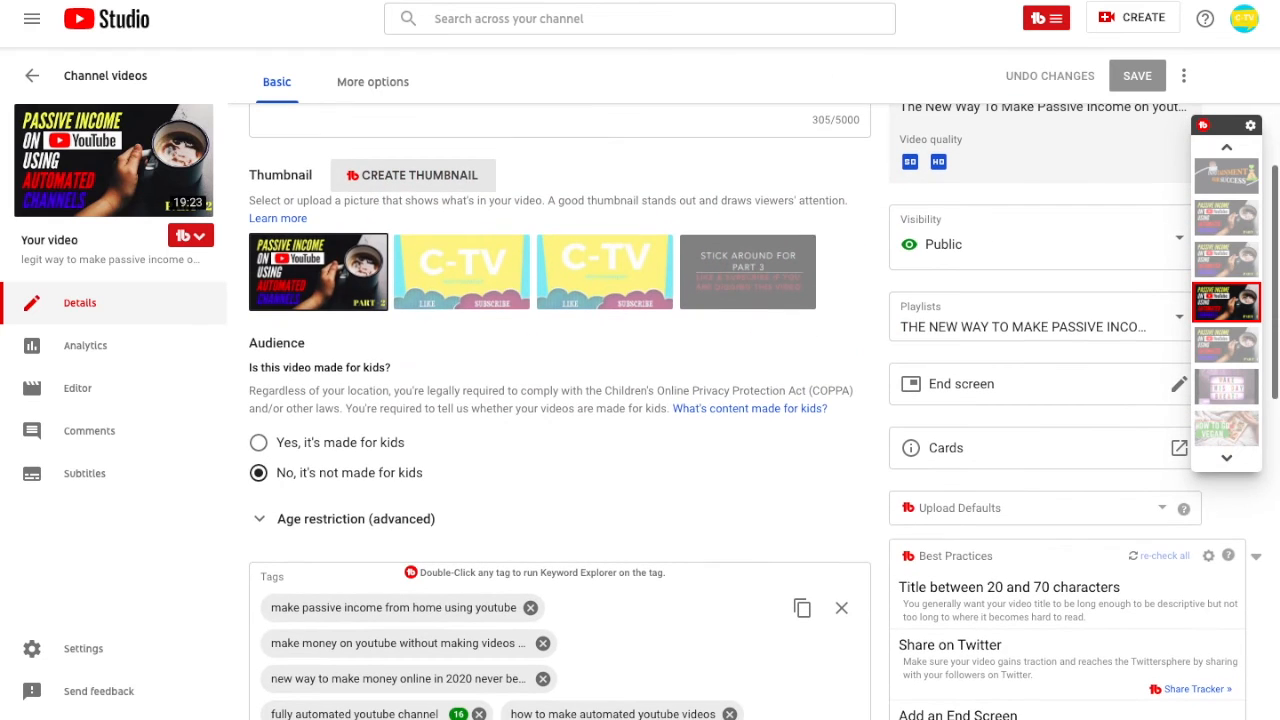
pyautogui.scroll(3, 640, 400)
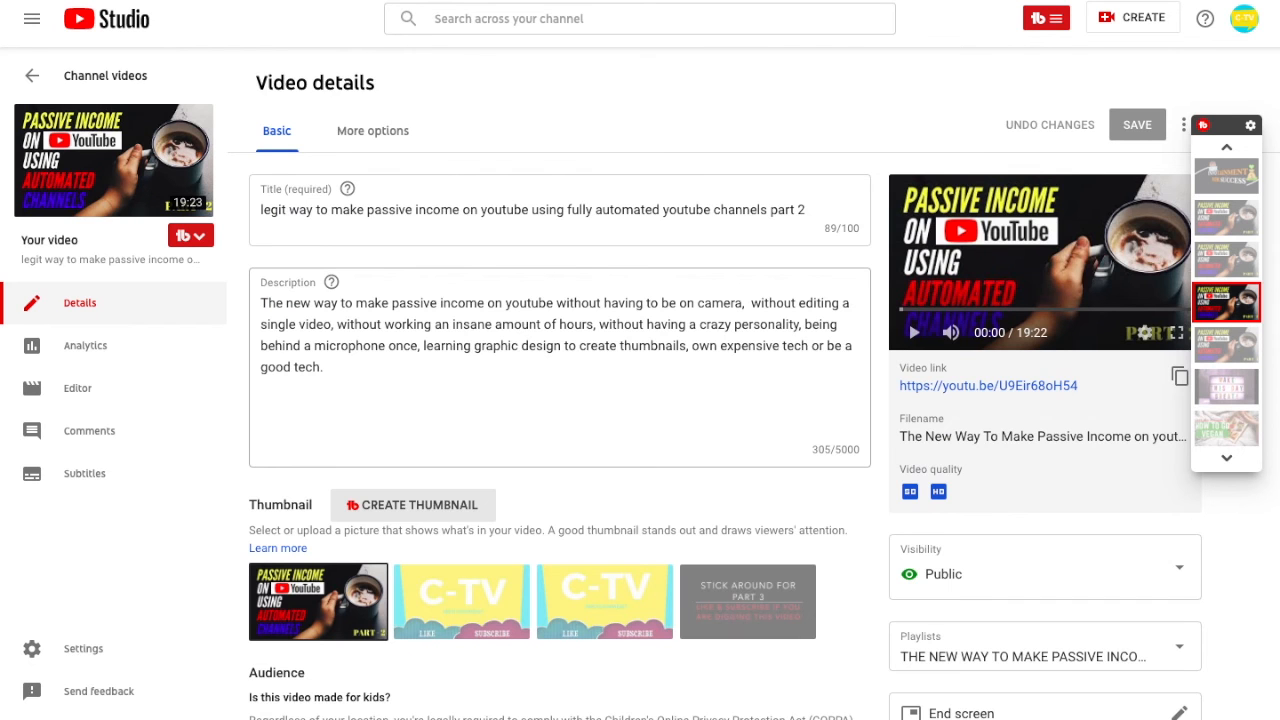
pyautogui.scroll(-2, 640, 400)
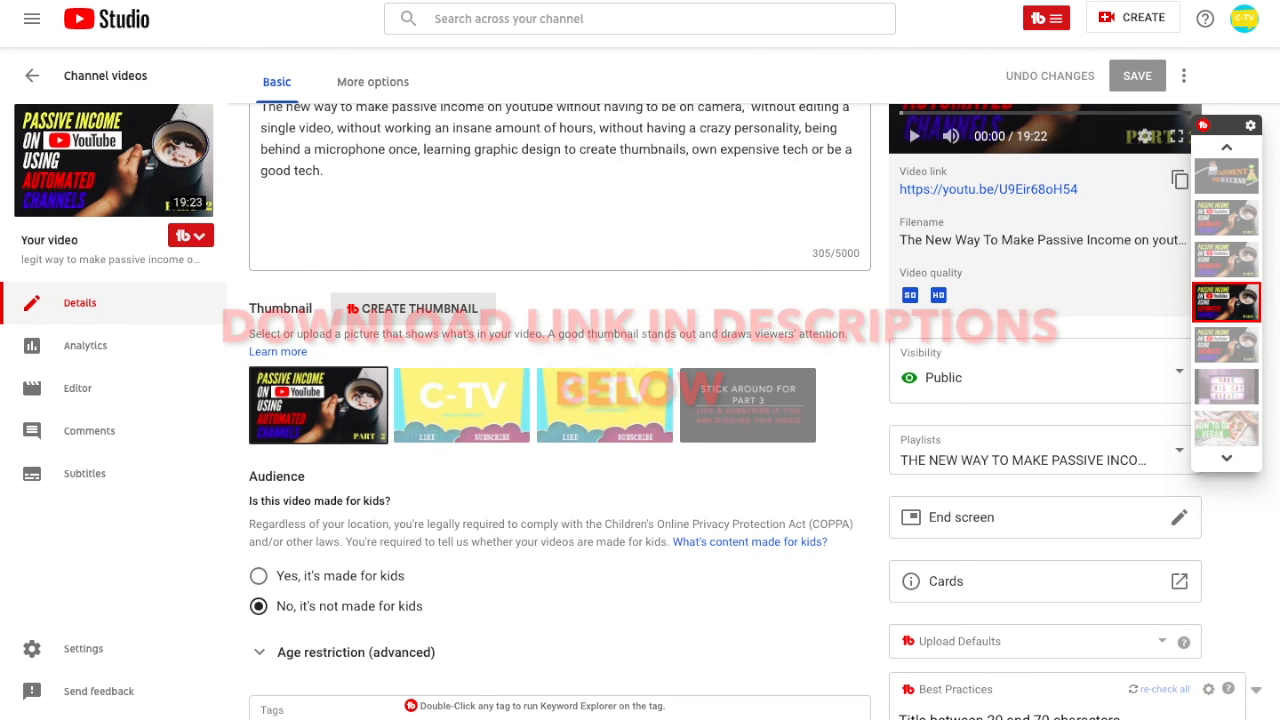
pyautogui.scroll(-2, 640, 400)
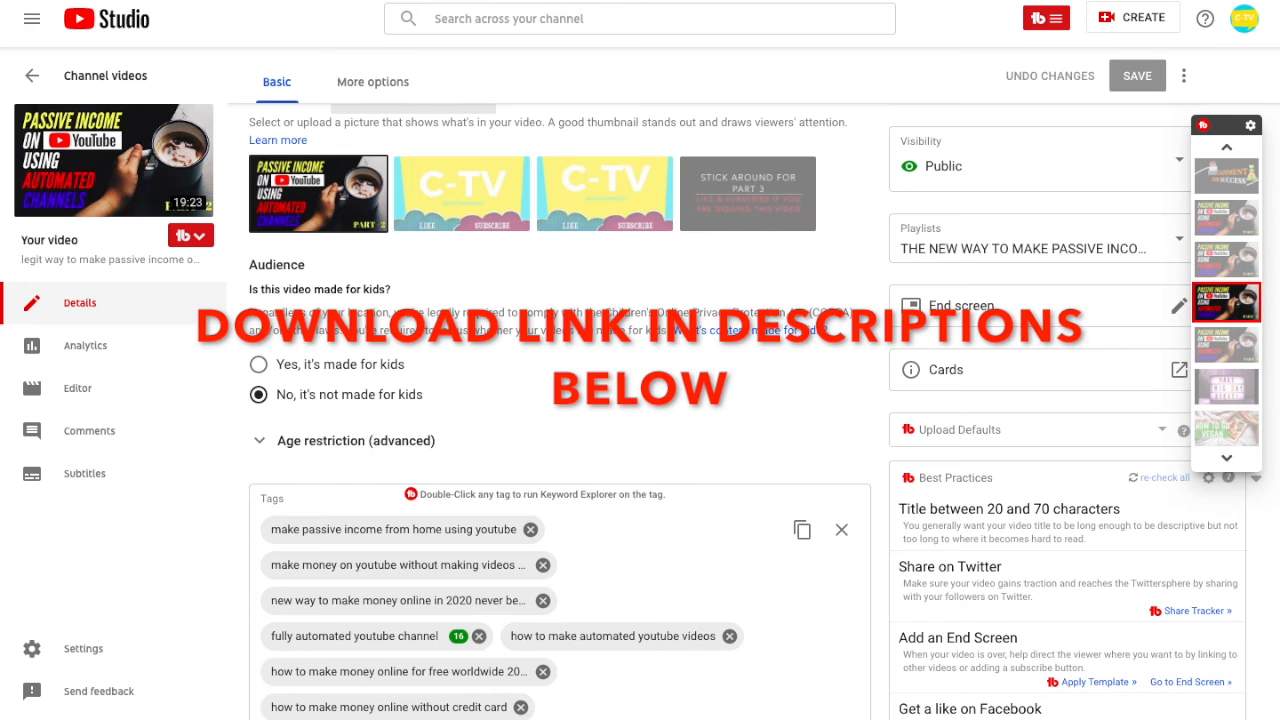
pyautogui.scroll(-5, 640, 400)
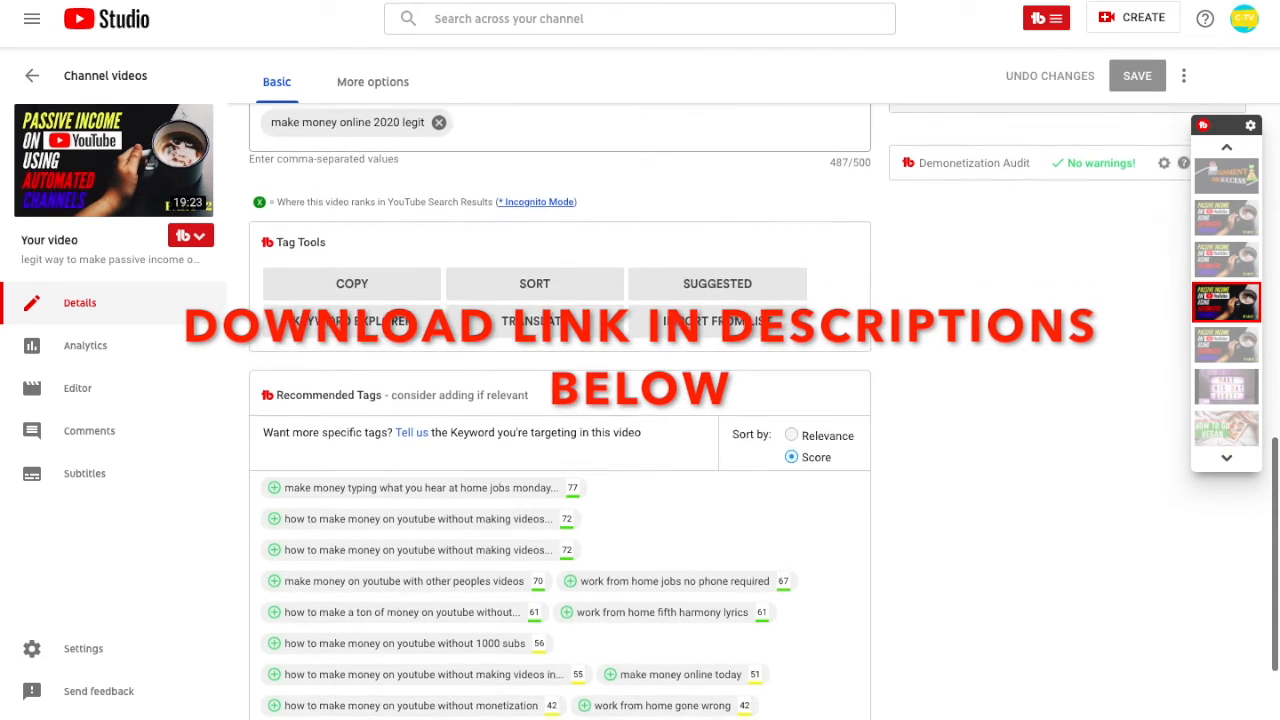
pyautogui.scroll(-1, 640, 400)
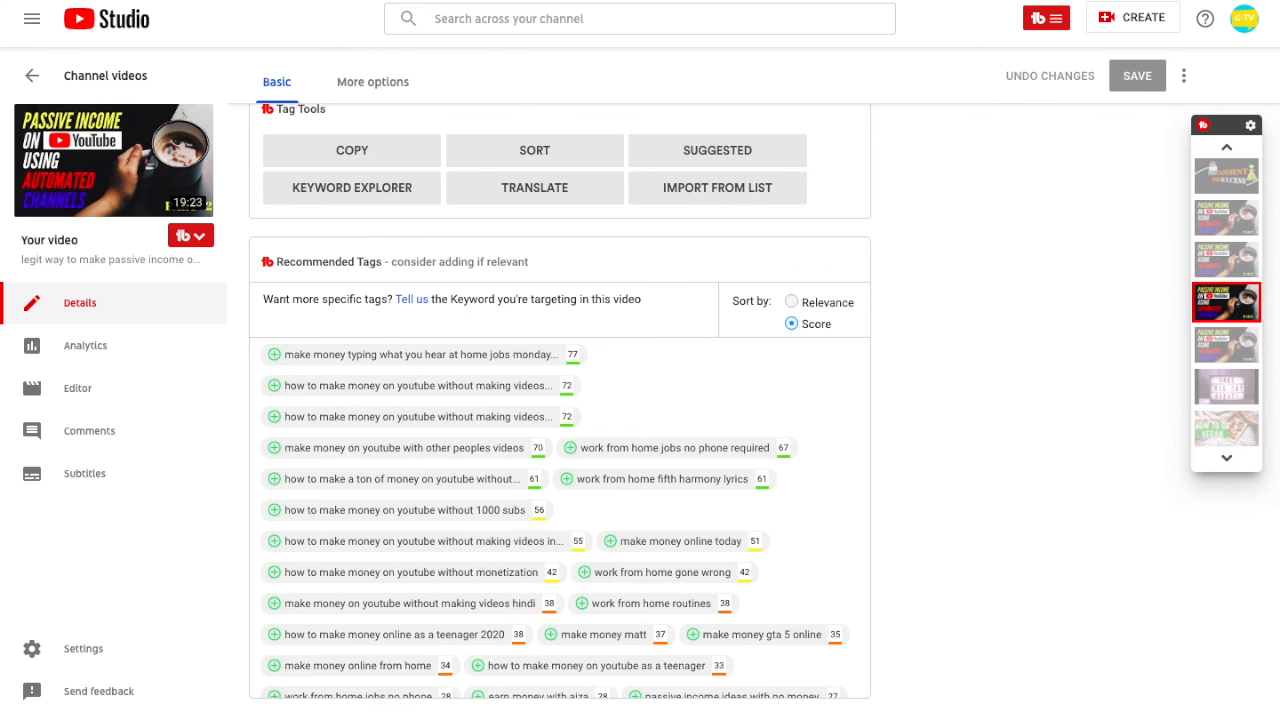
pyautogui.scroll(15, 560, 400)
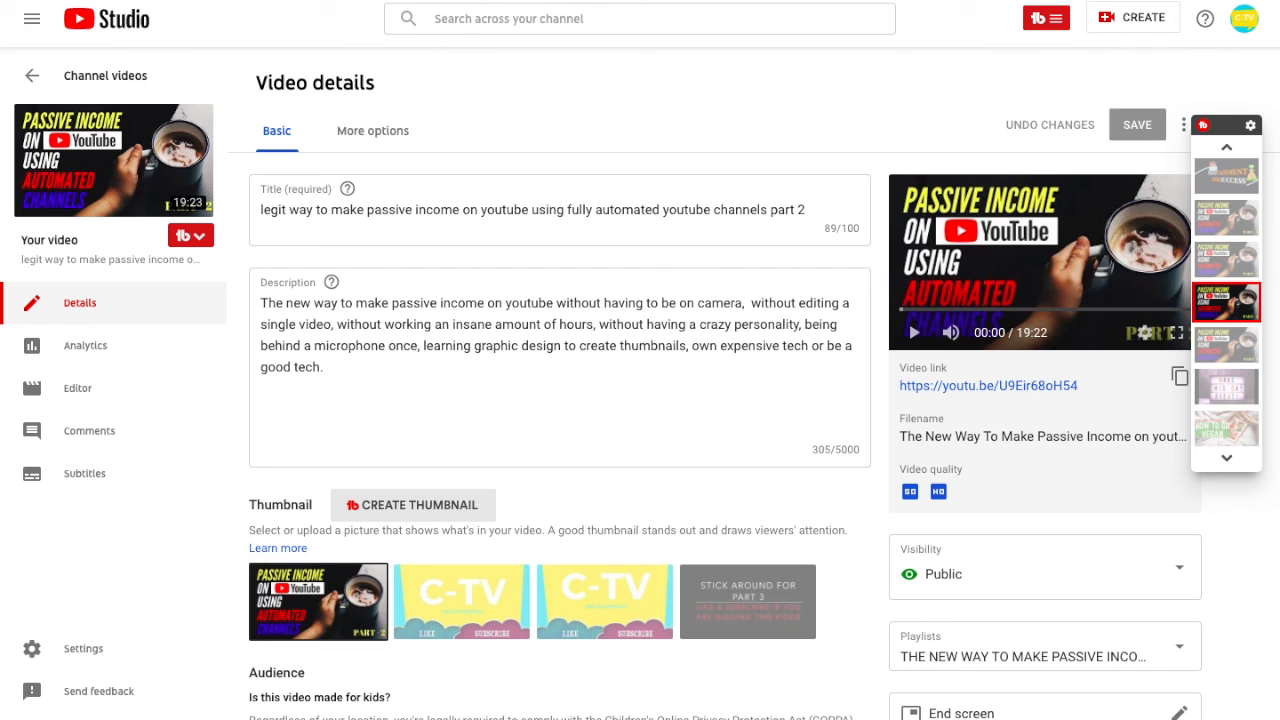
pyautogui.scroll(-10, 560, 420)
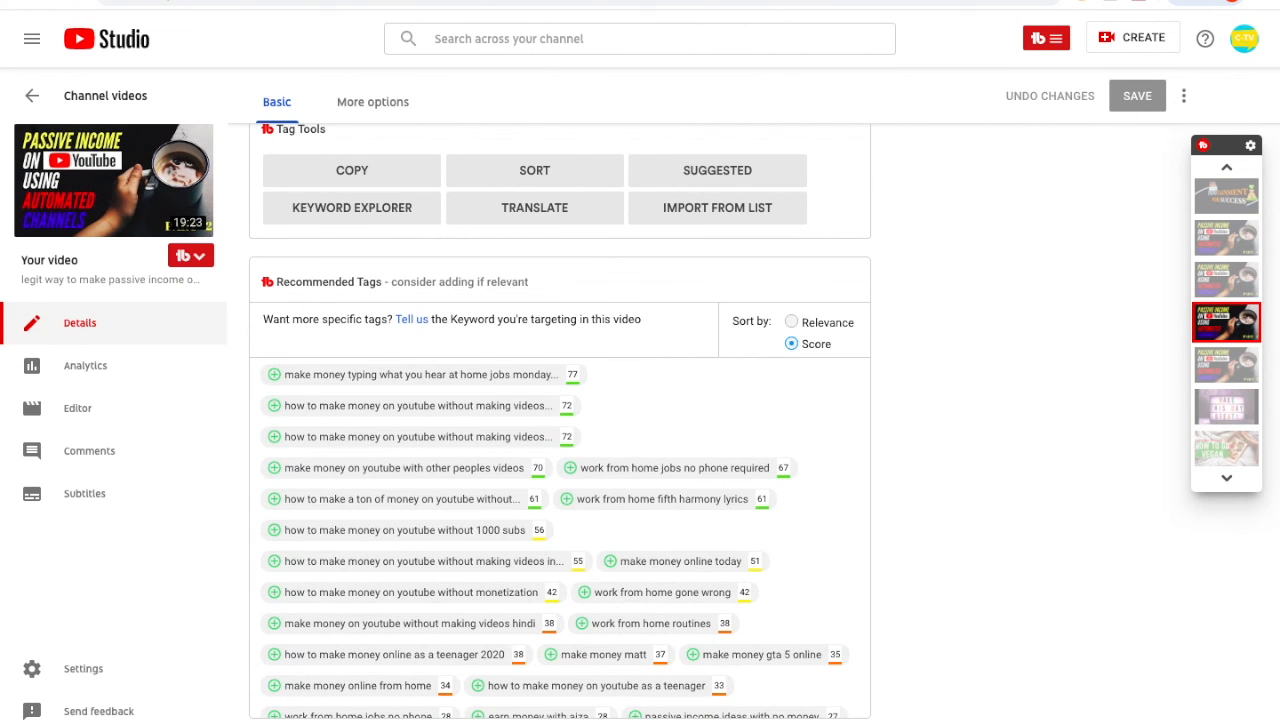
pyautogui.scroll(10, 560, 420)
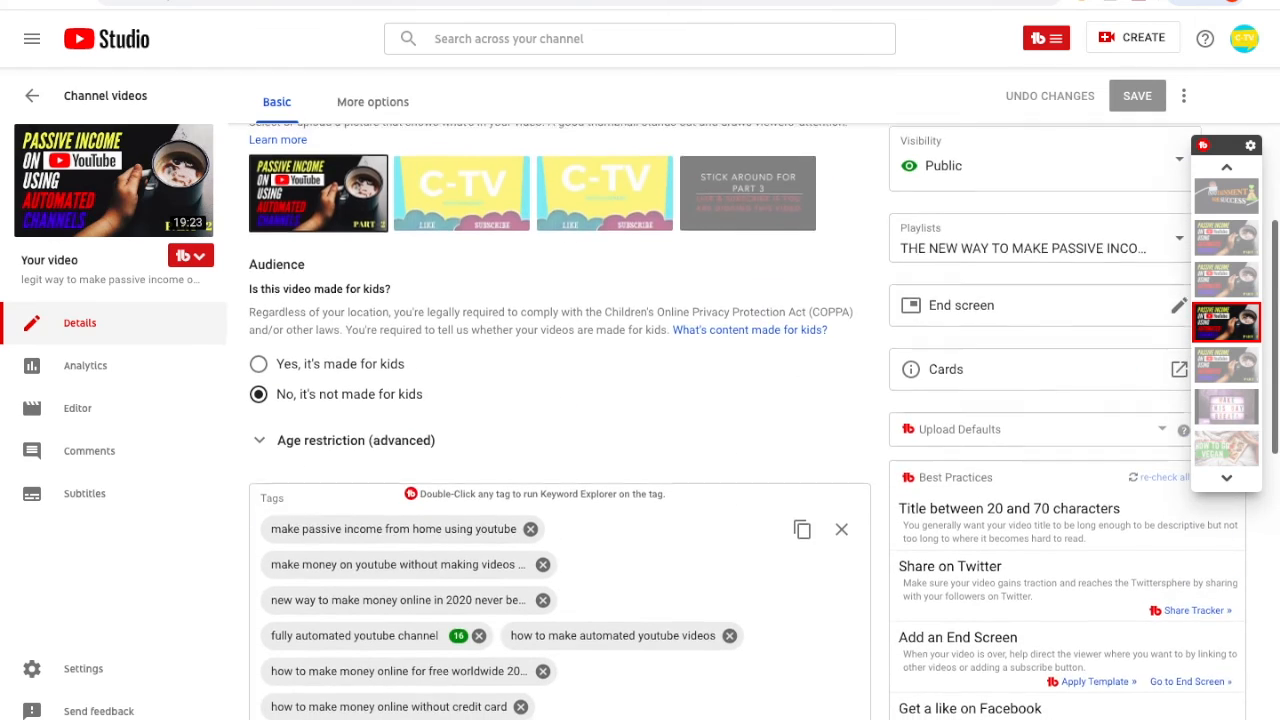
pyautogui.scroll(5, 560, 420)
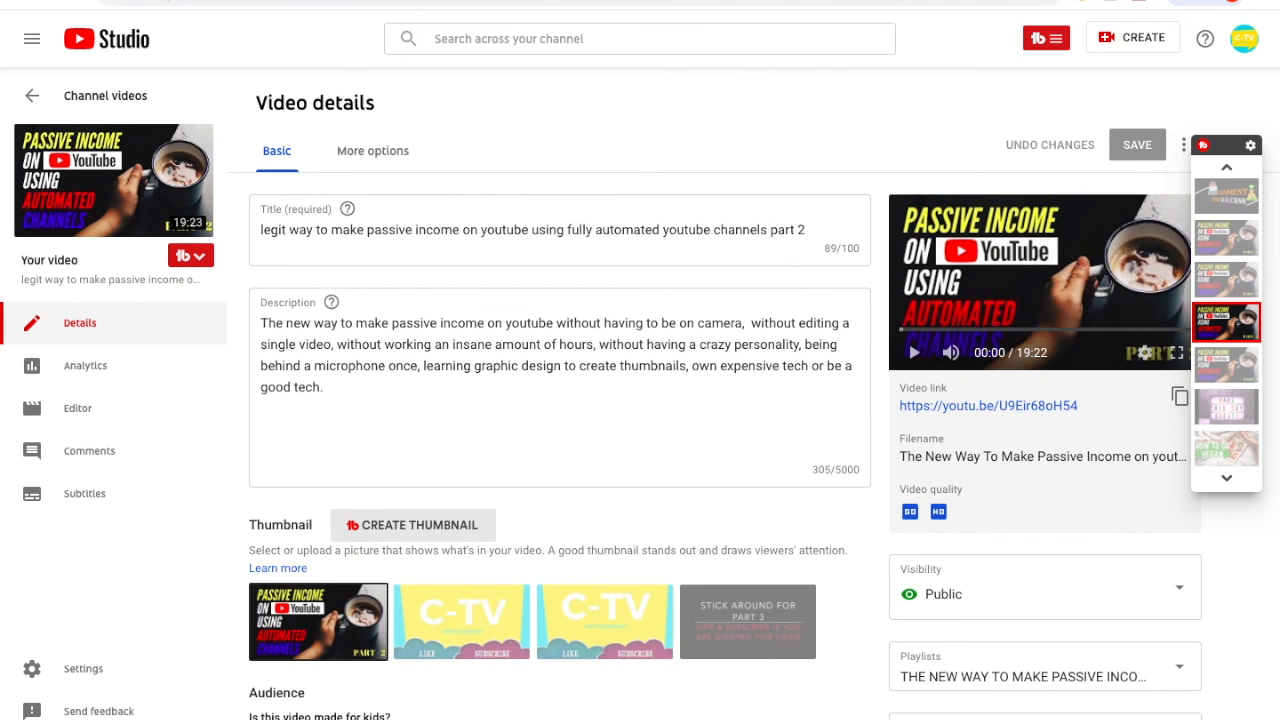
pyautogui.scroll(-3, 560, 420)
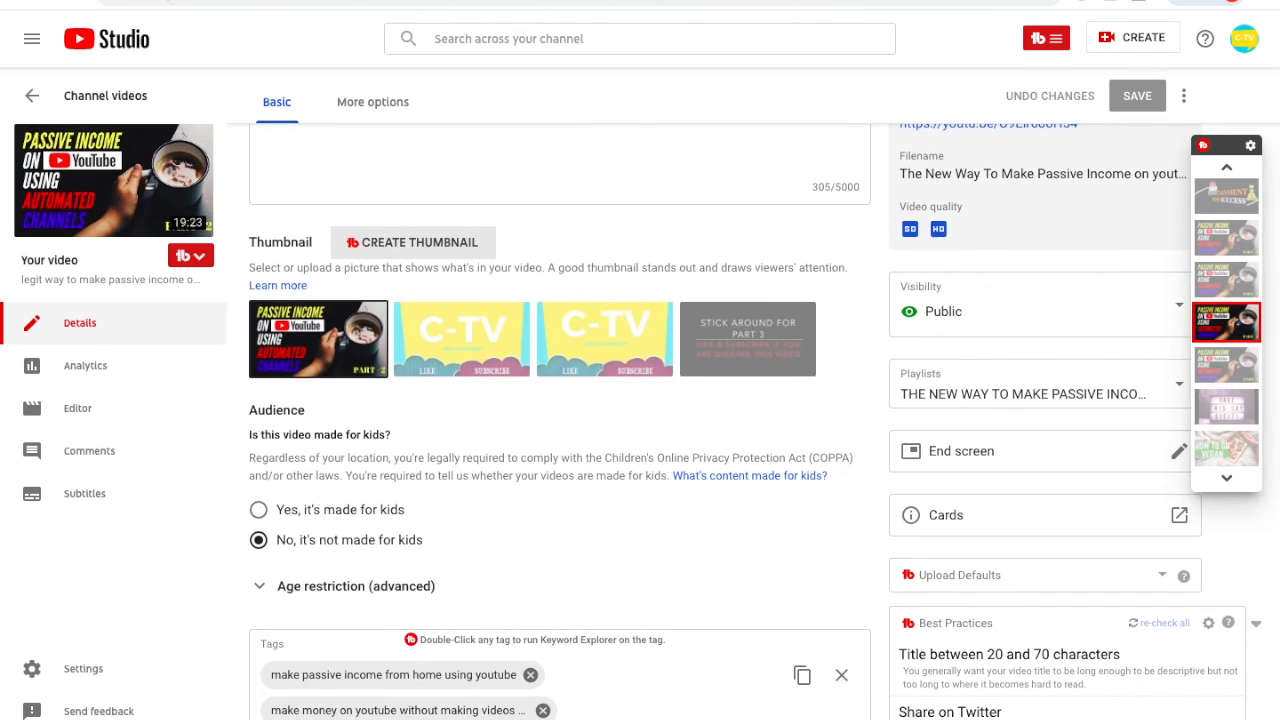
pyautogui.scroll(-3, 560, 420)
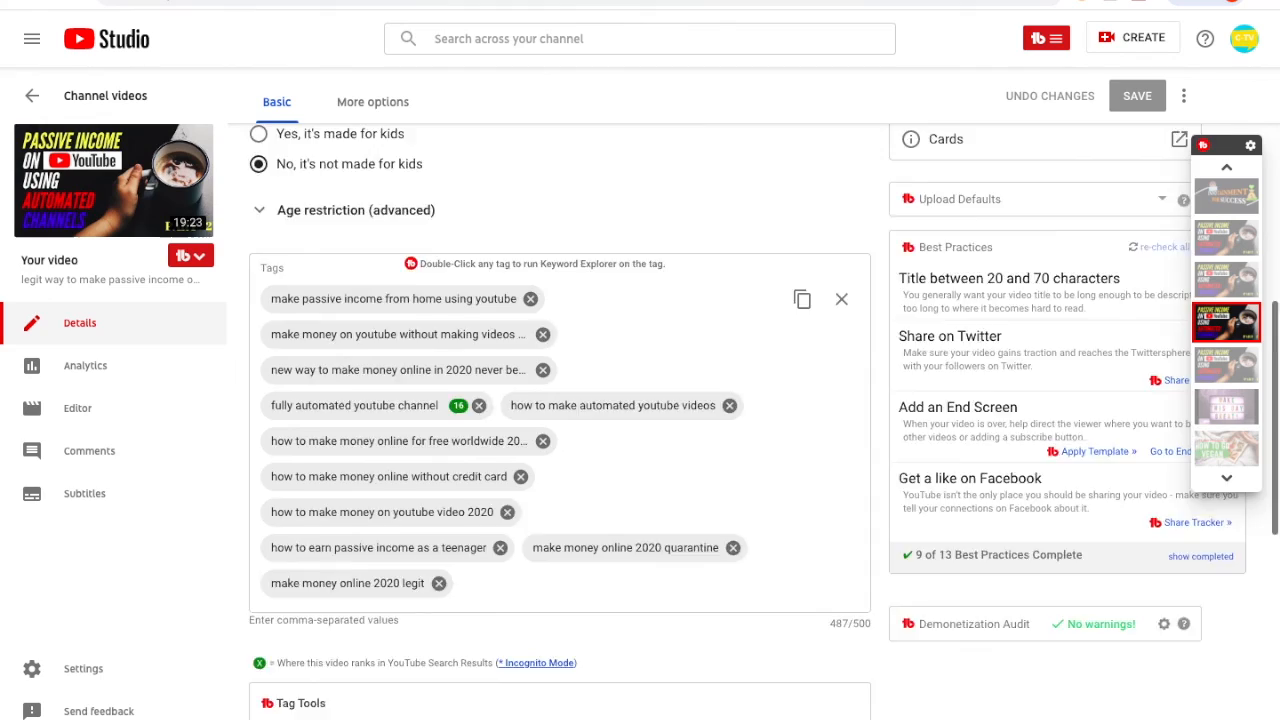
pyautogui.scroll(-3, 560, 420)
pyautogui.scroll(-3, 560, 420)
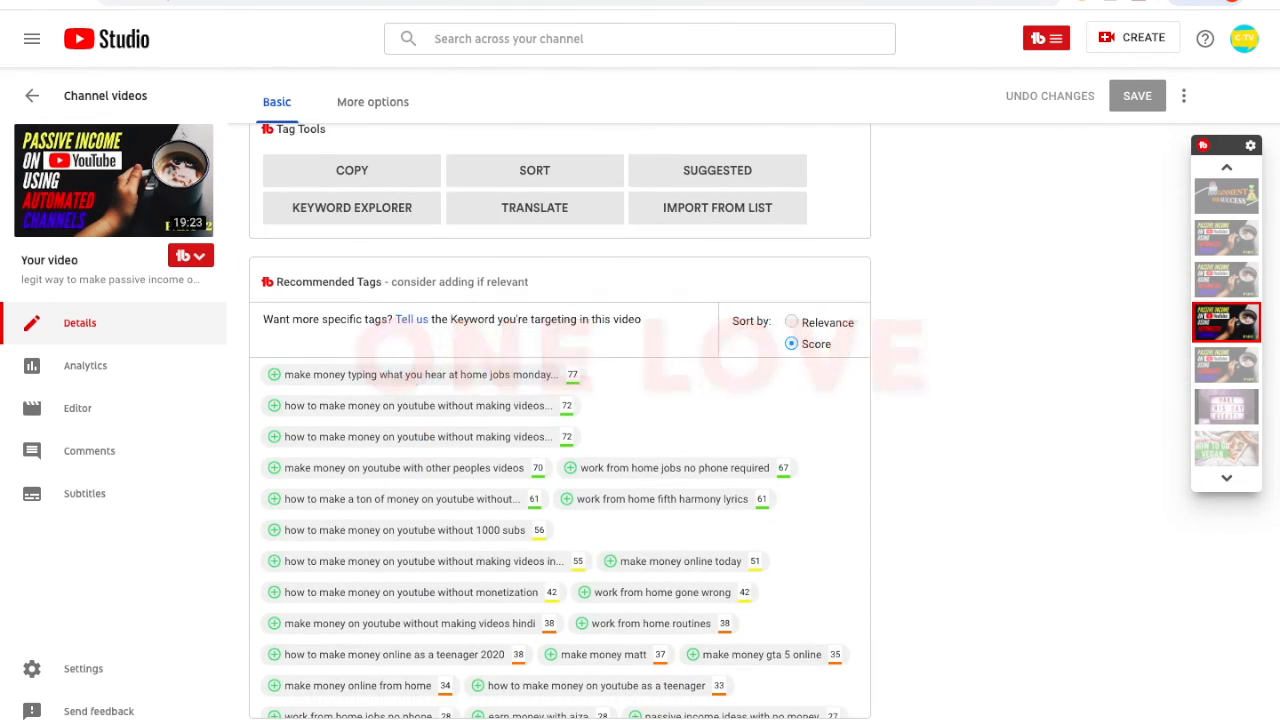